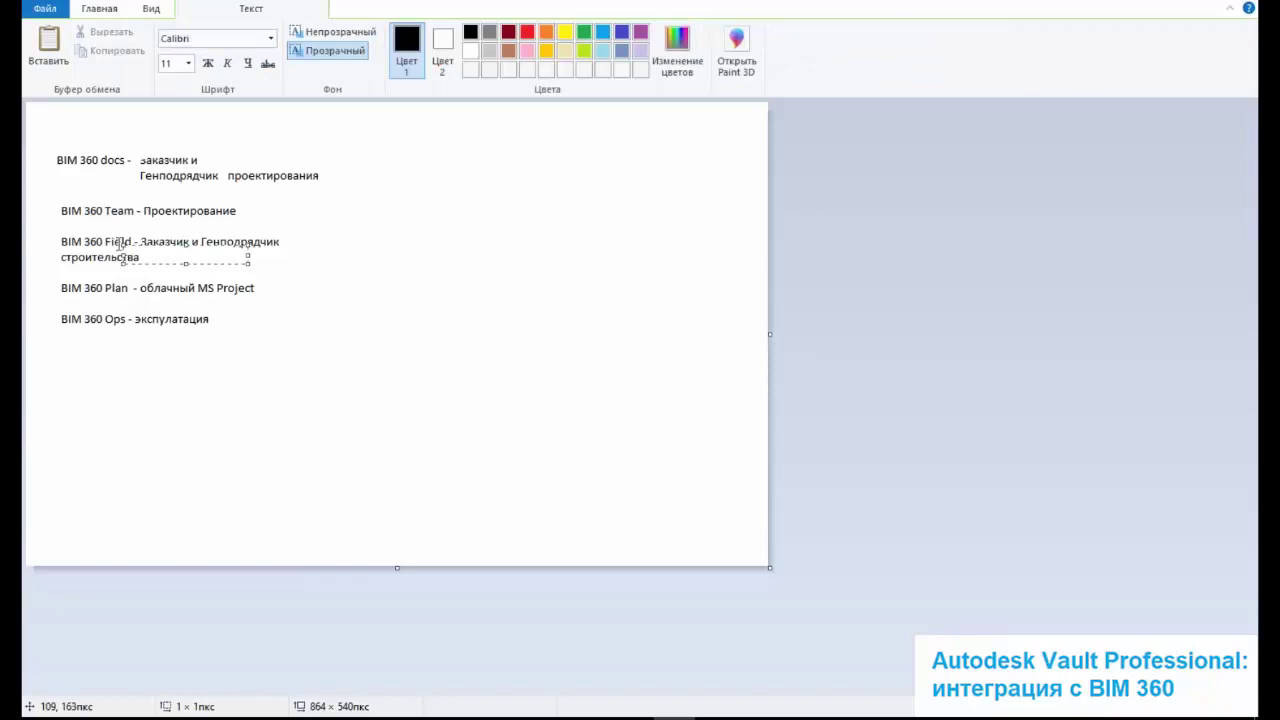
click(60, 238)
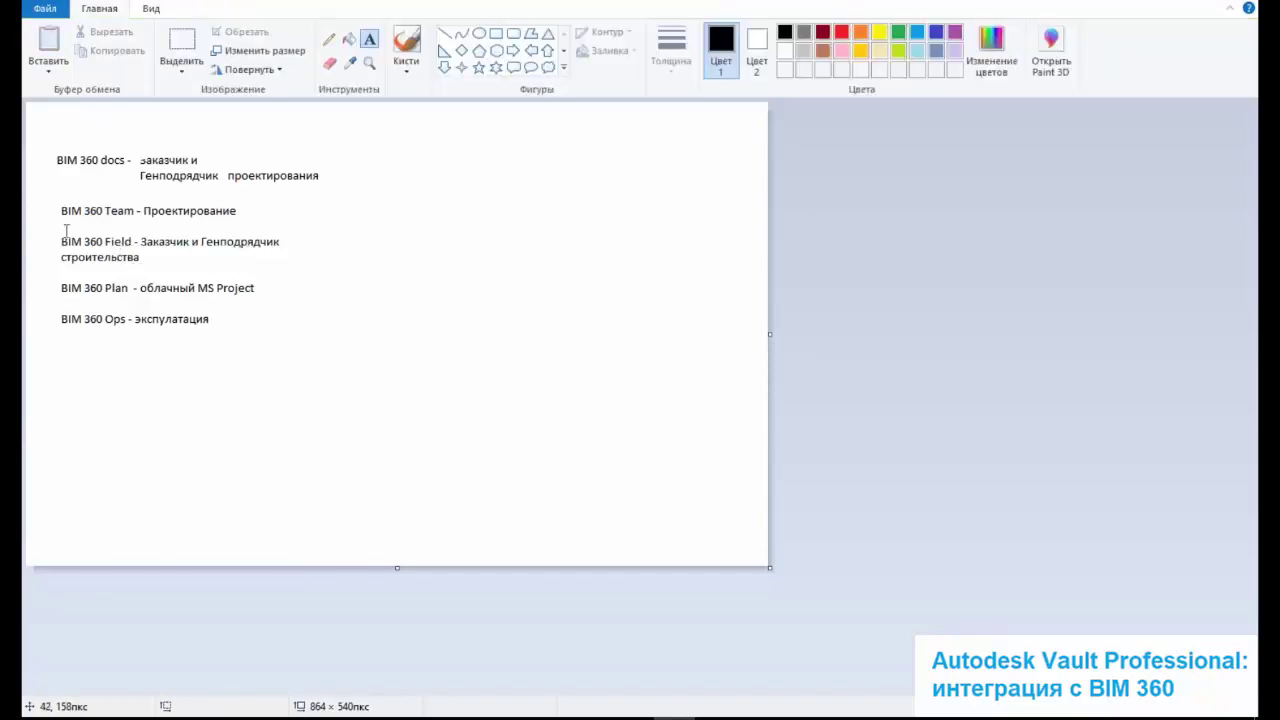
click(57, 155)
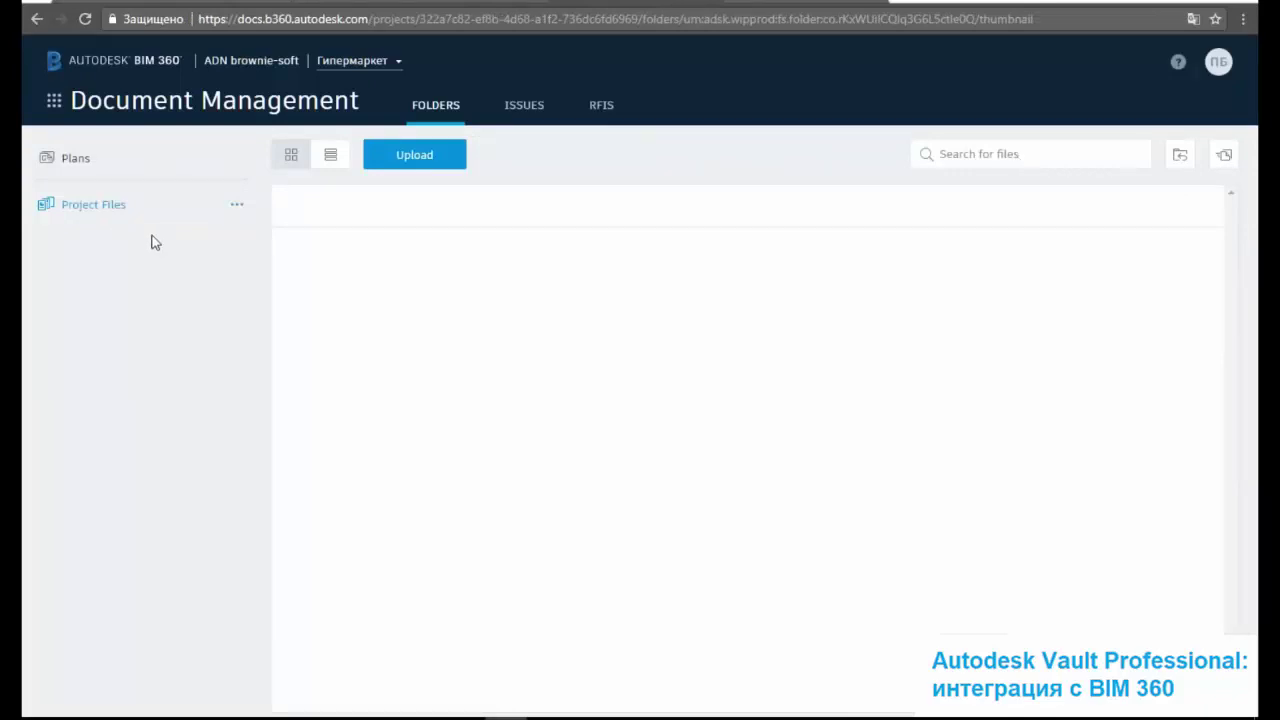
In BIM 360 Document Management, view the contents of the Plans and Project Files folders of the Гипермаркет project
click(81, 165)
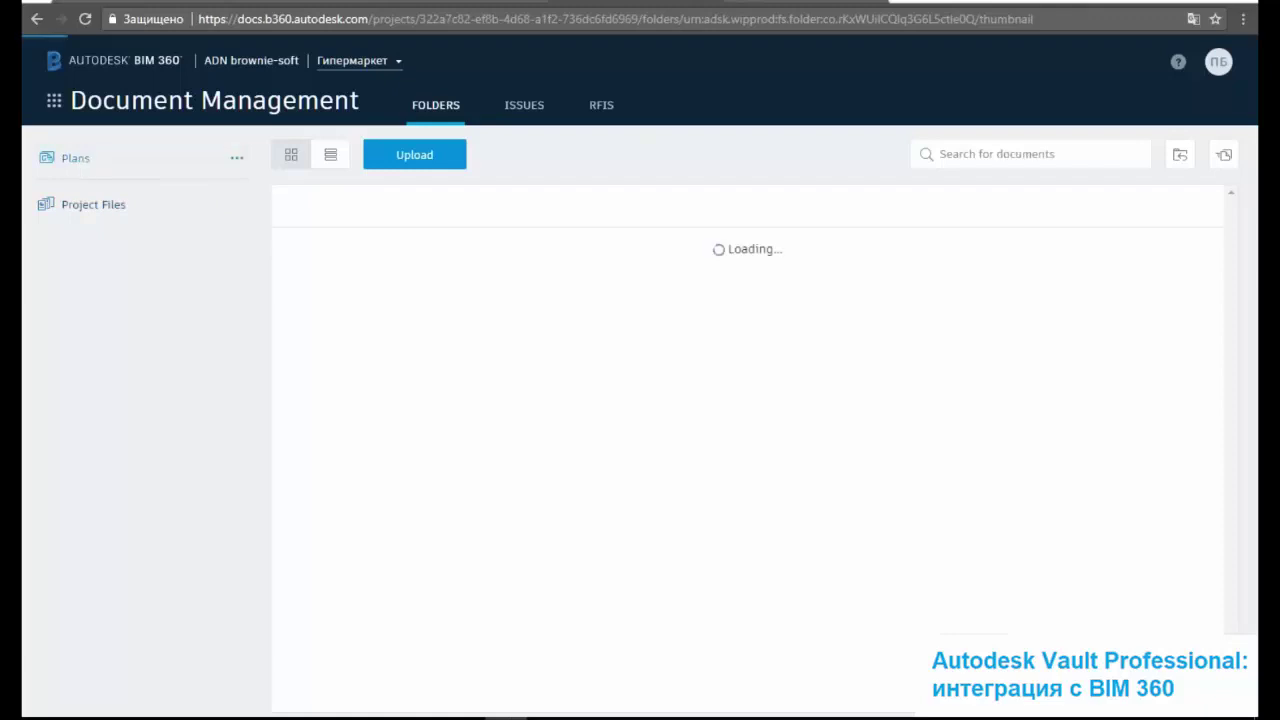
click(120, 212)
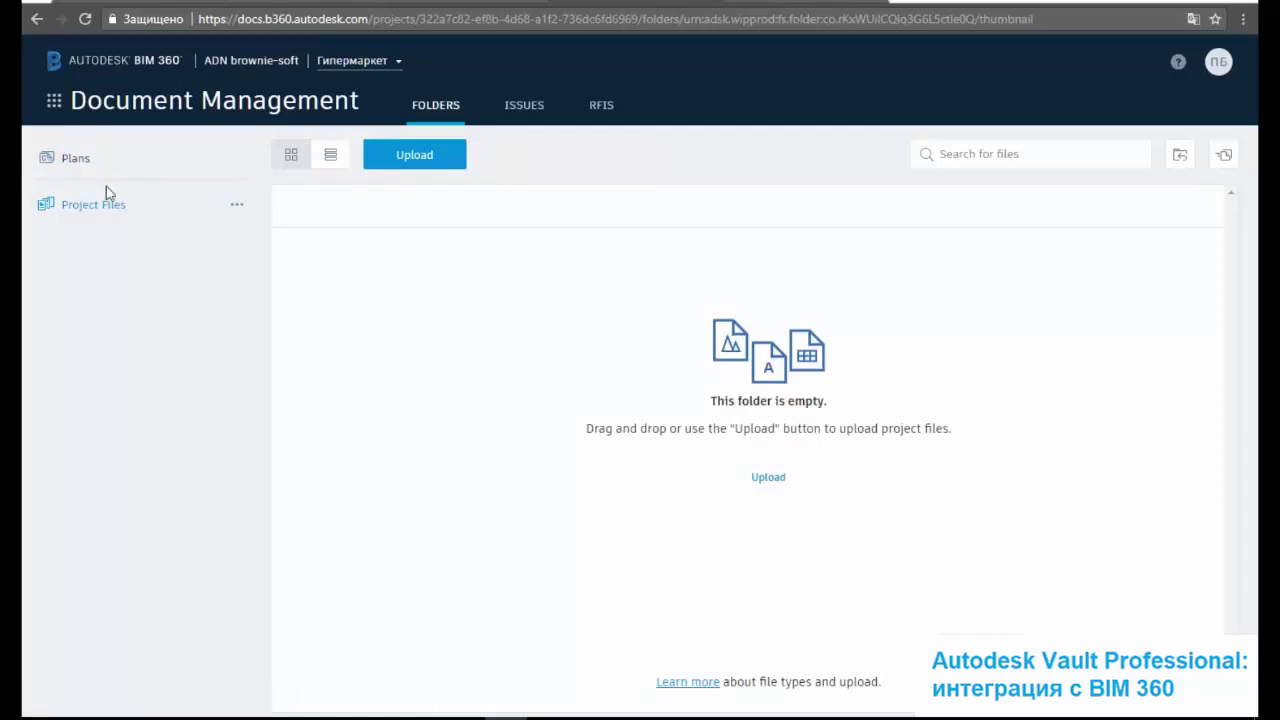
click(80, 163)
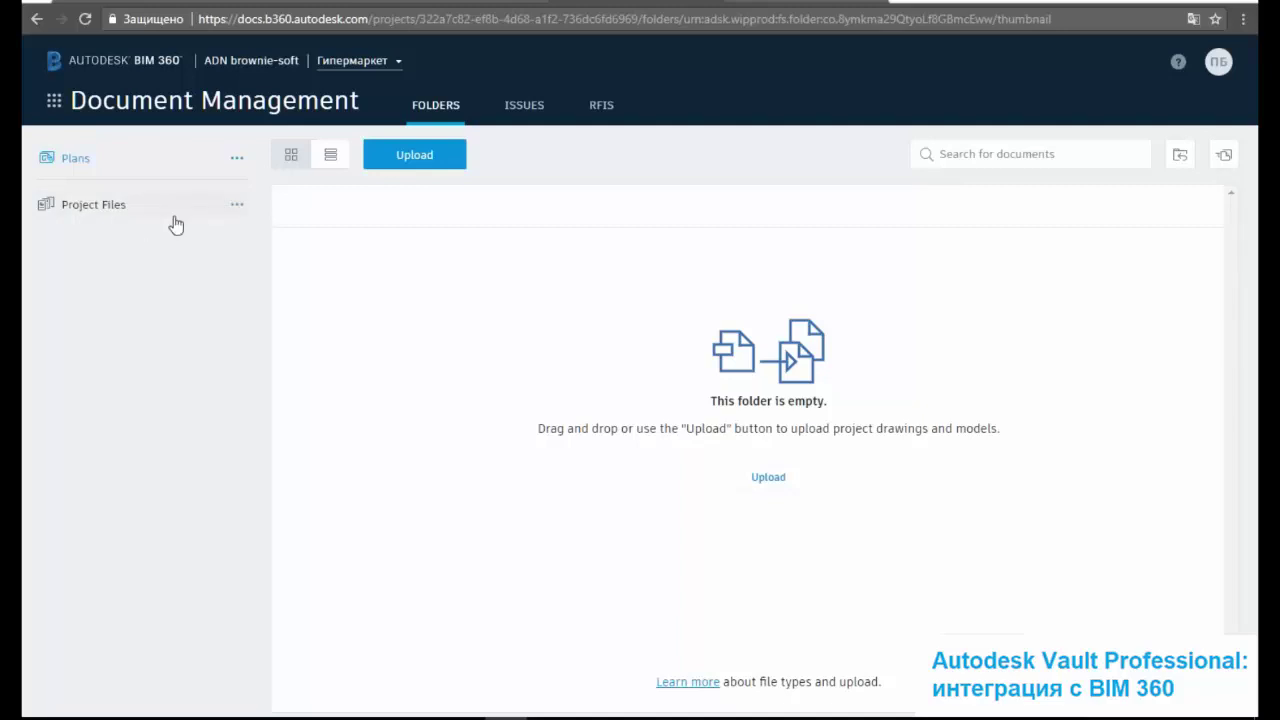
click(120, 205)
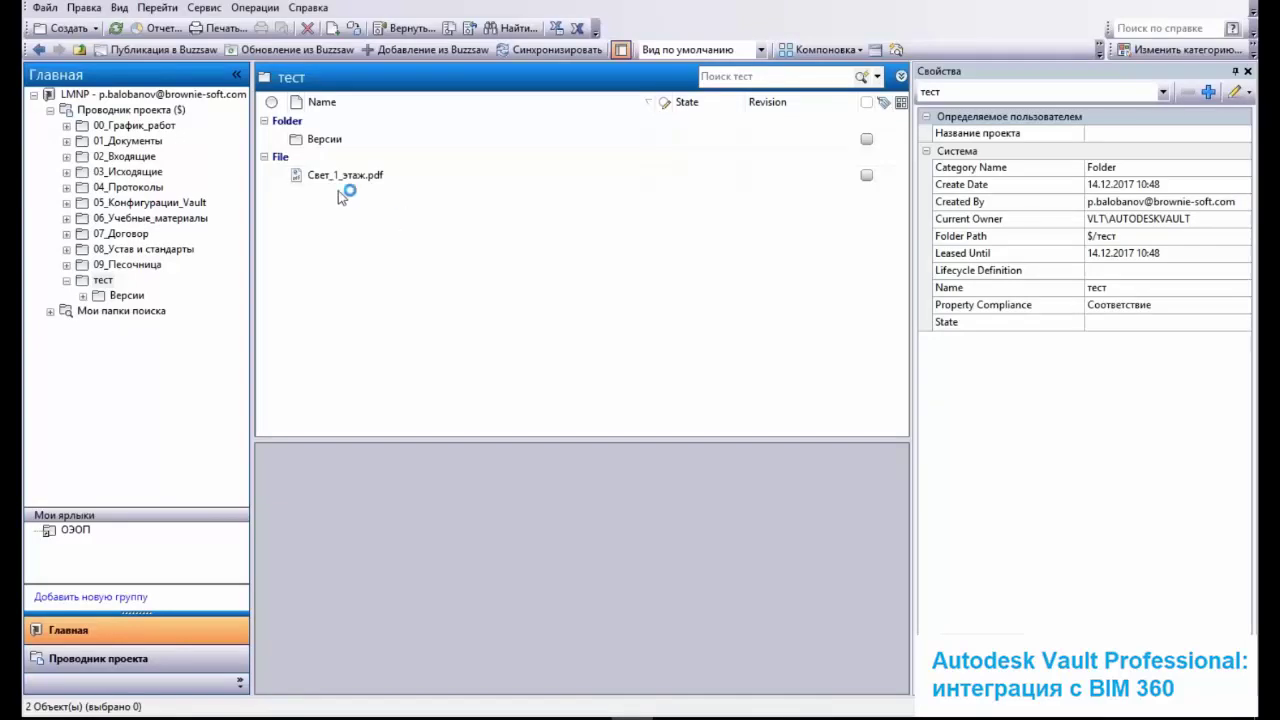
Switch to Vault and start the V2B upload (Загрузить) for Свет_1_этаж.pdf in the тест folder
click(329, 177)
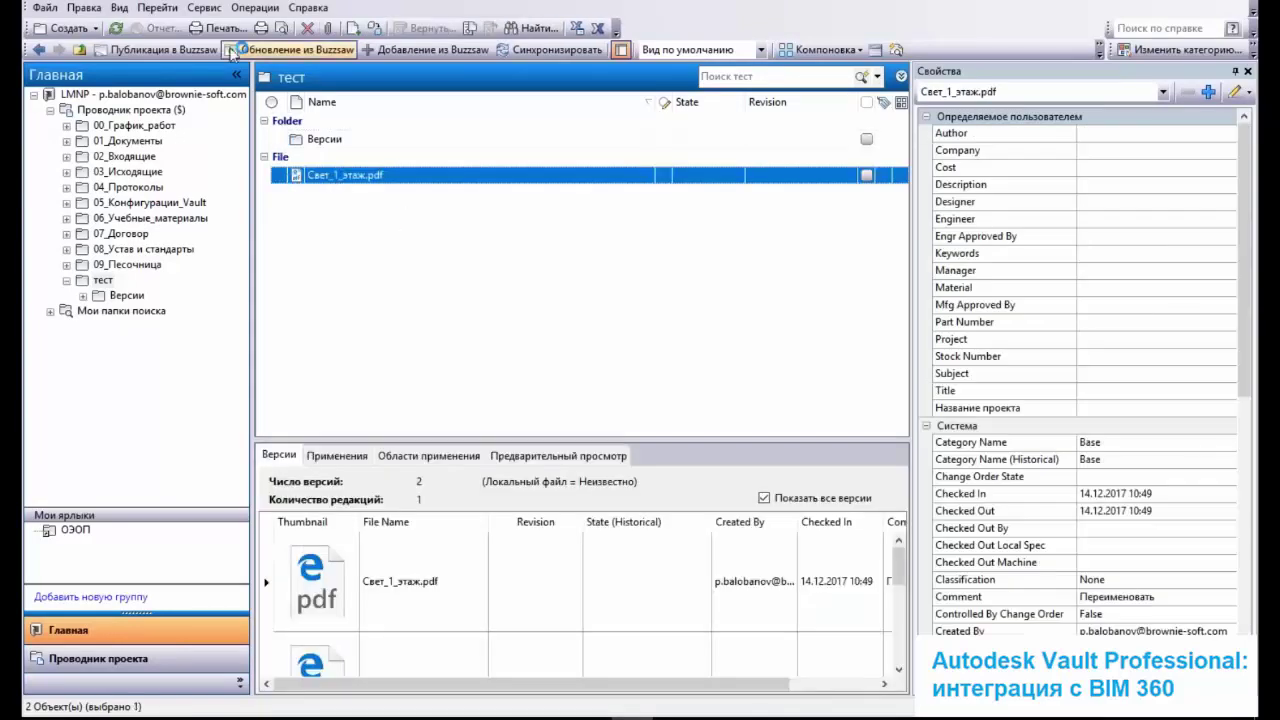
click(207, 8)
mouse_move(222, 27)
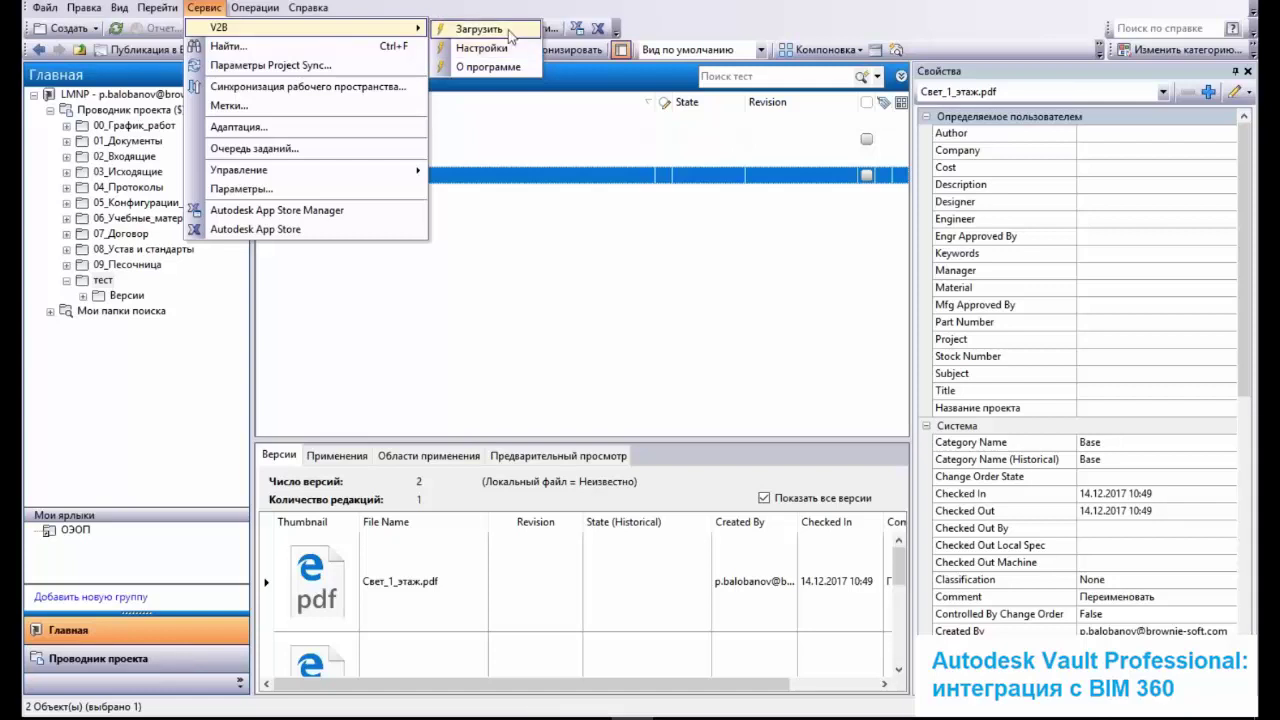
click(558, 300)
right_click(344, 180)
mouse_move(465, 230)
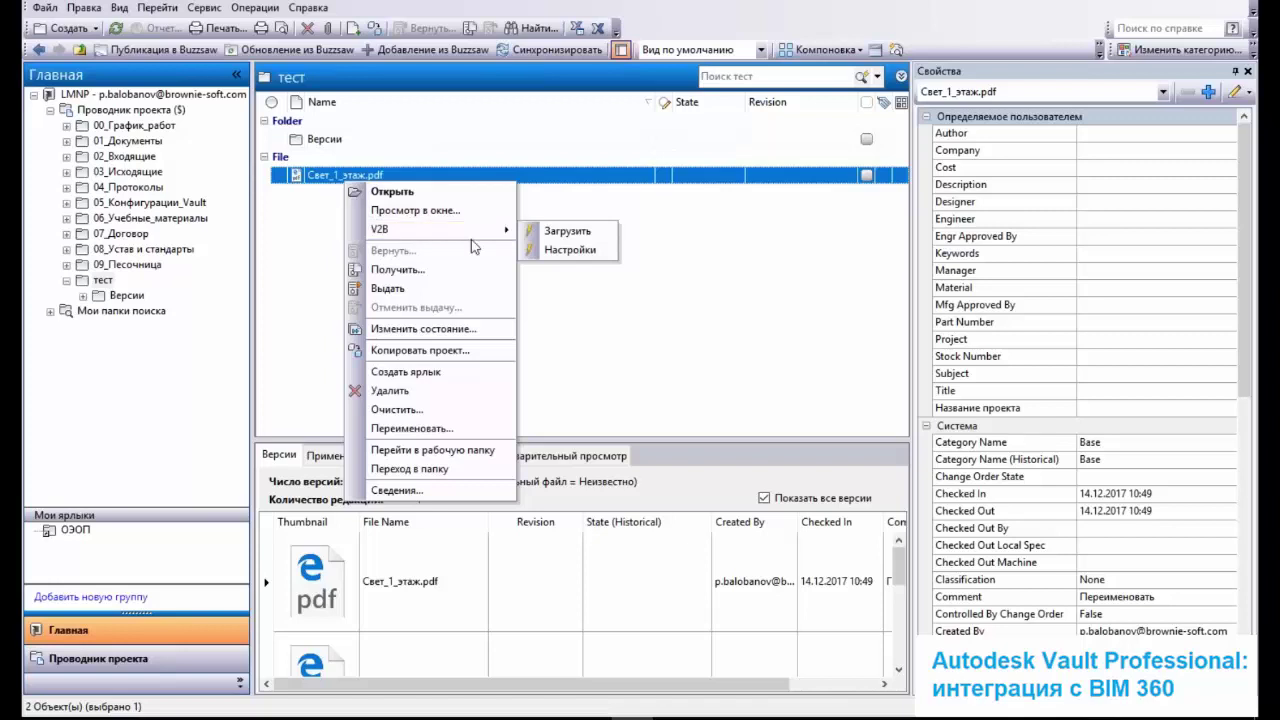
click(567, 233)
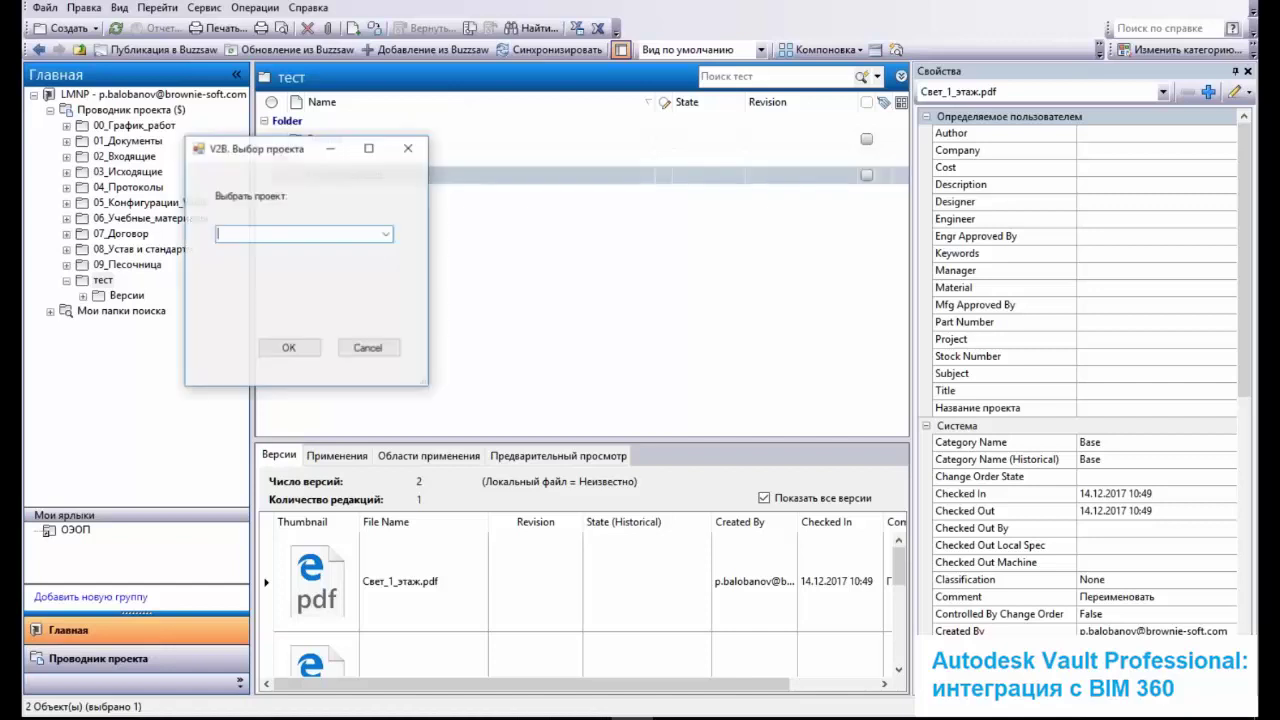
drag(303, 158, 514, 114)
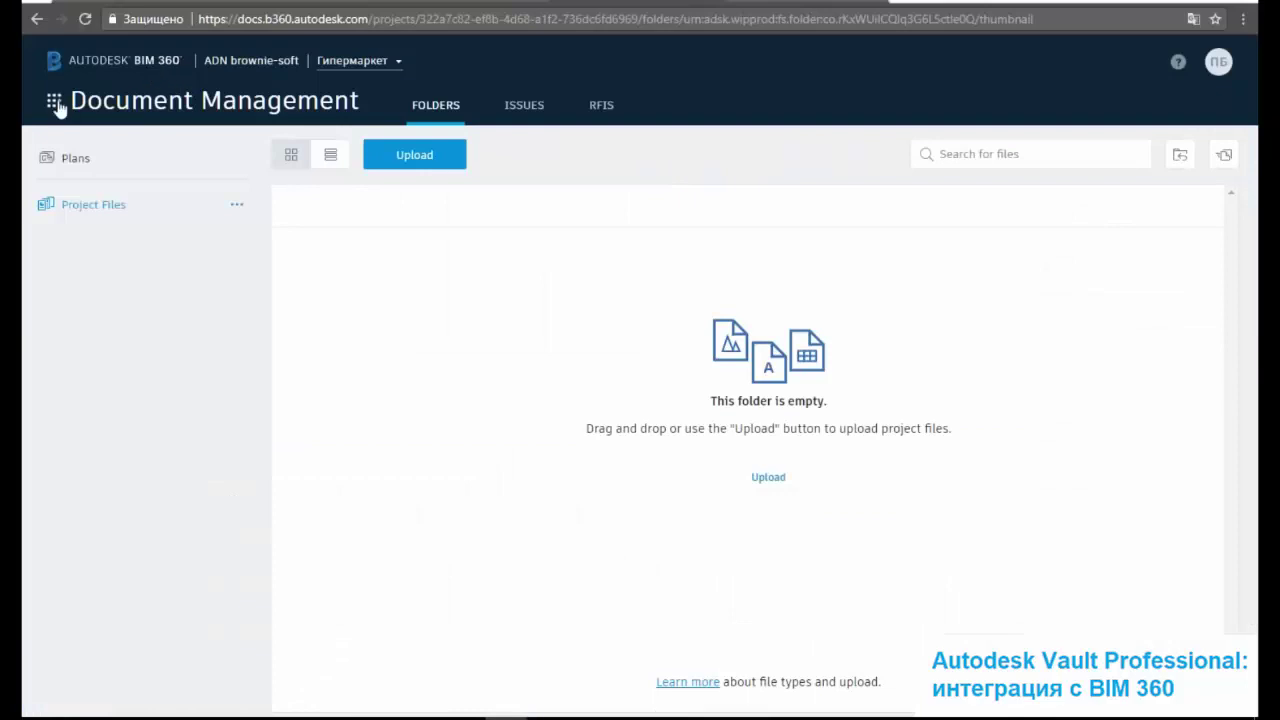
Switch to BIM 360 and open the project members list in Project Admin for the Гипермаркет project
click(54, 101)
click(364, 95)
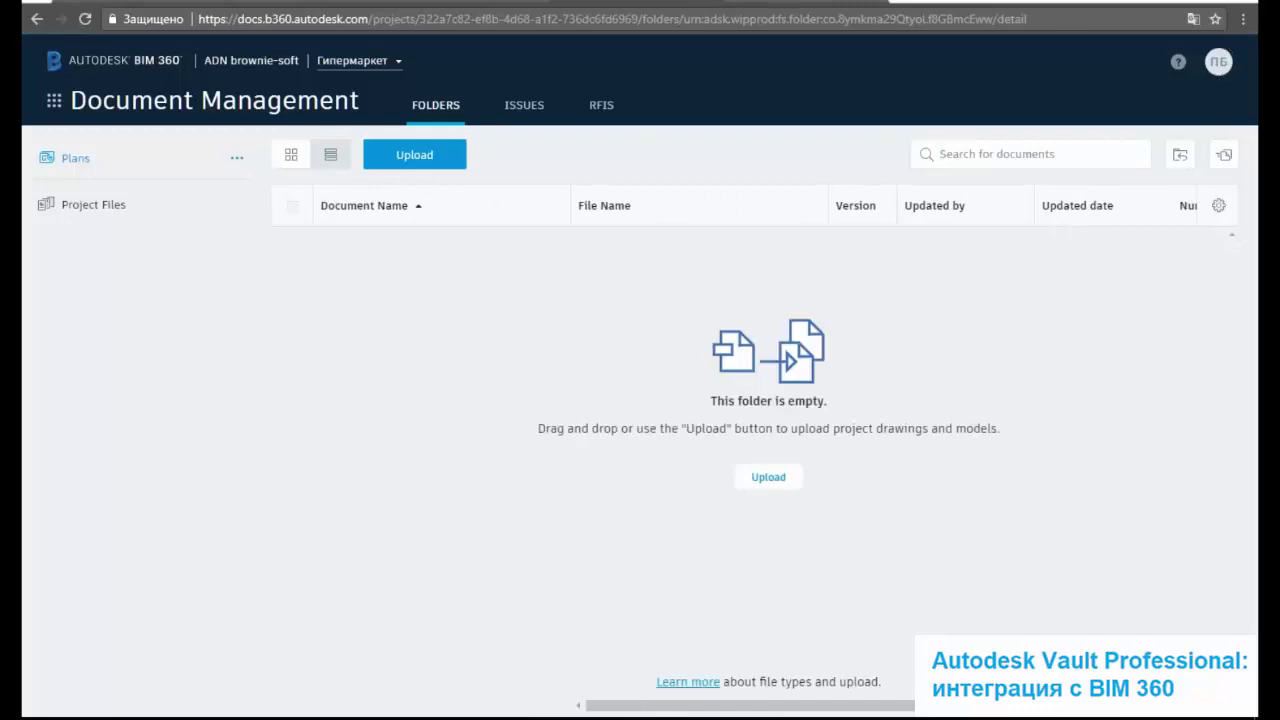
click(1207, 63)
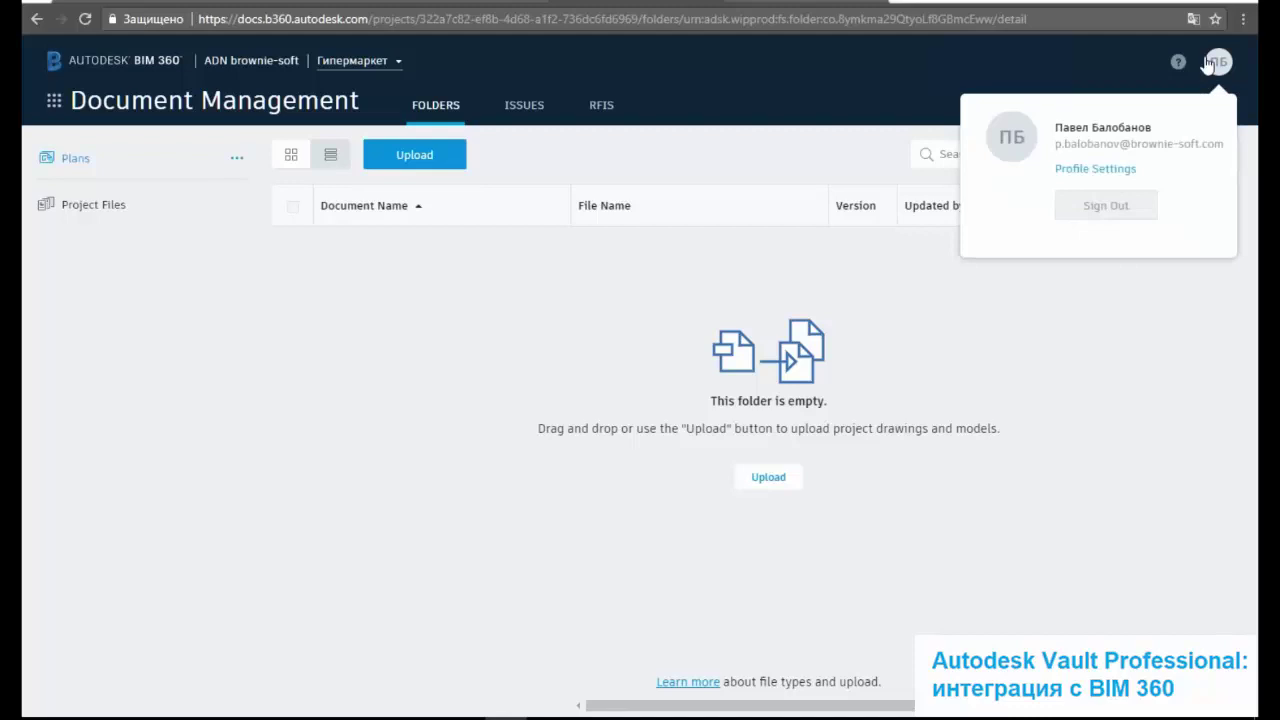
click(55, 101)
click(208, 199)
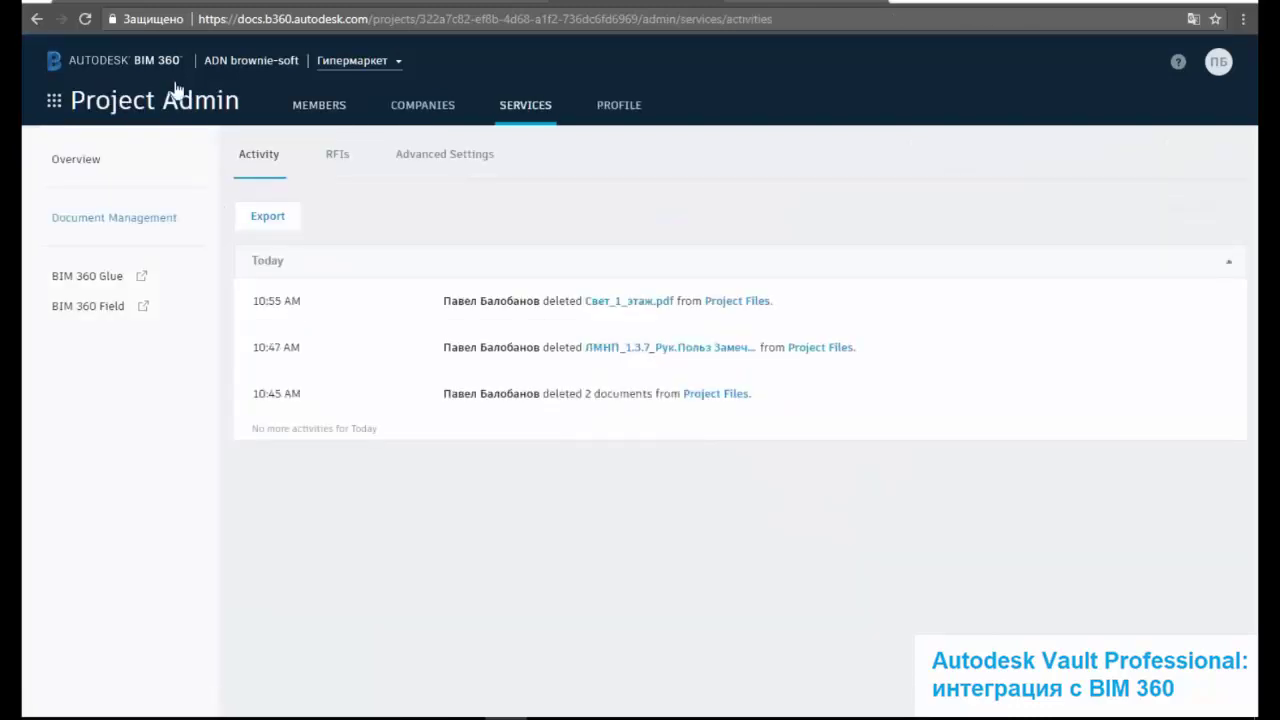
click(245, 62)
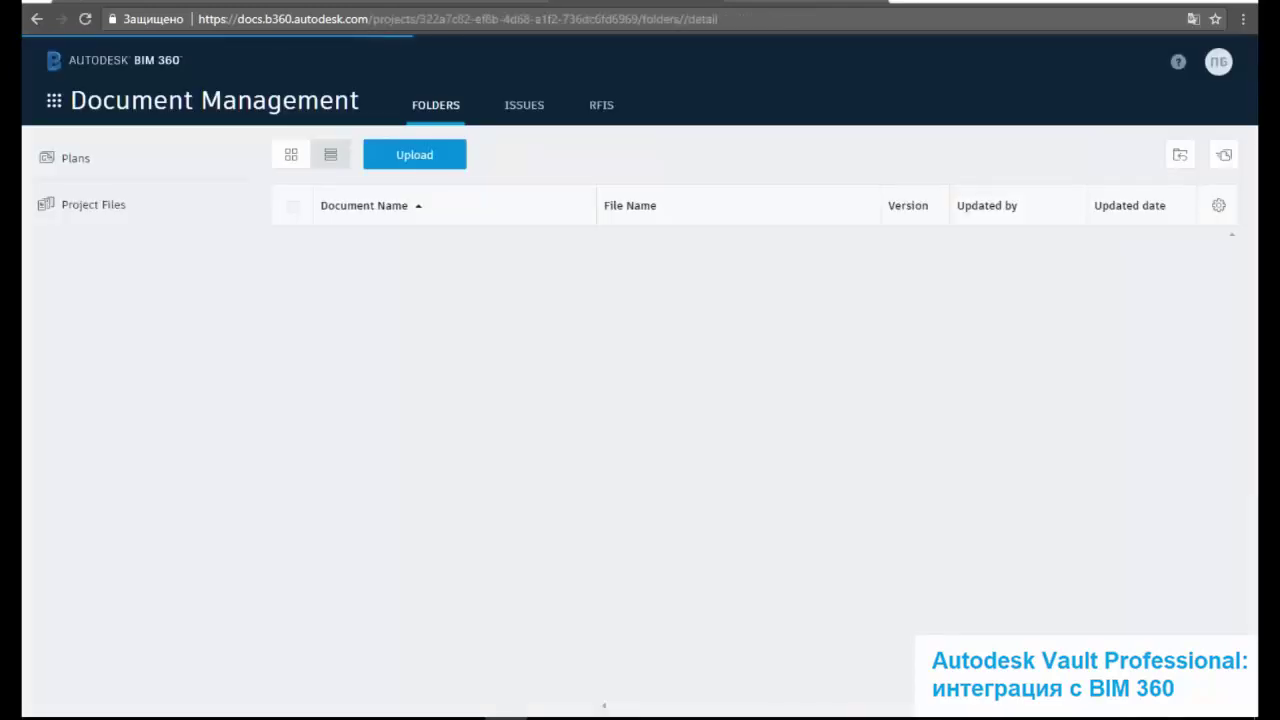
click(55, 101)
click(188, 188)
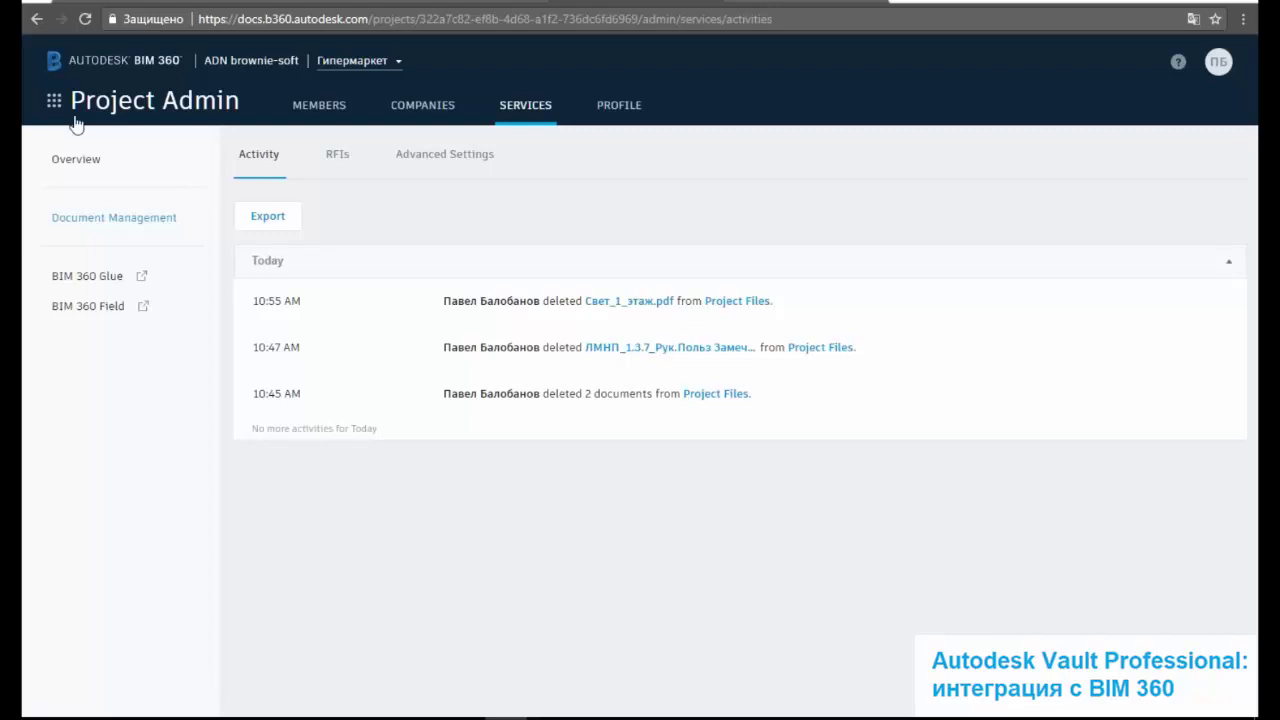
click(312, 110)
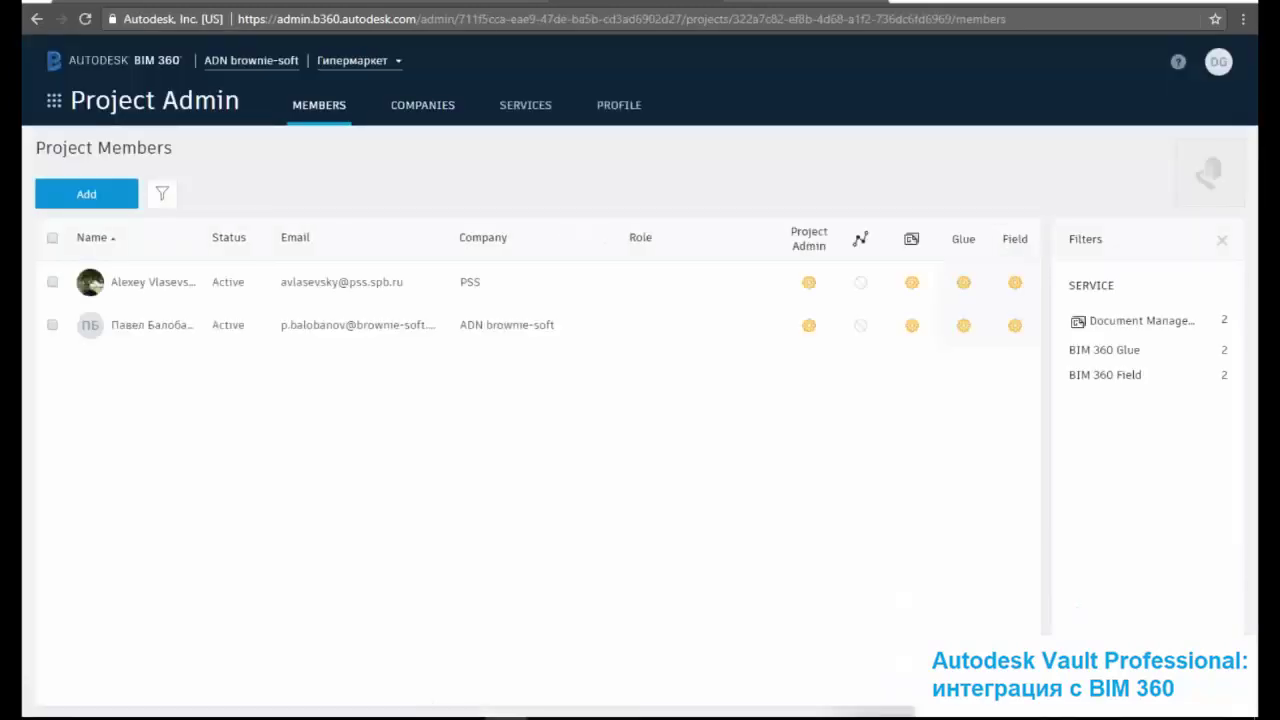
Look through the list of projects available in the ADN brownie-soft account
click(357, 60)
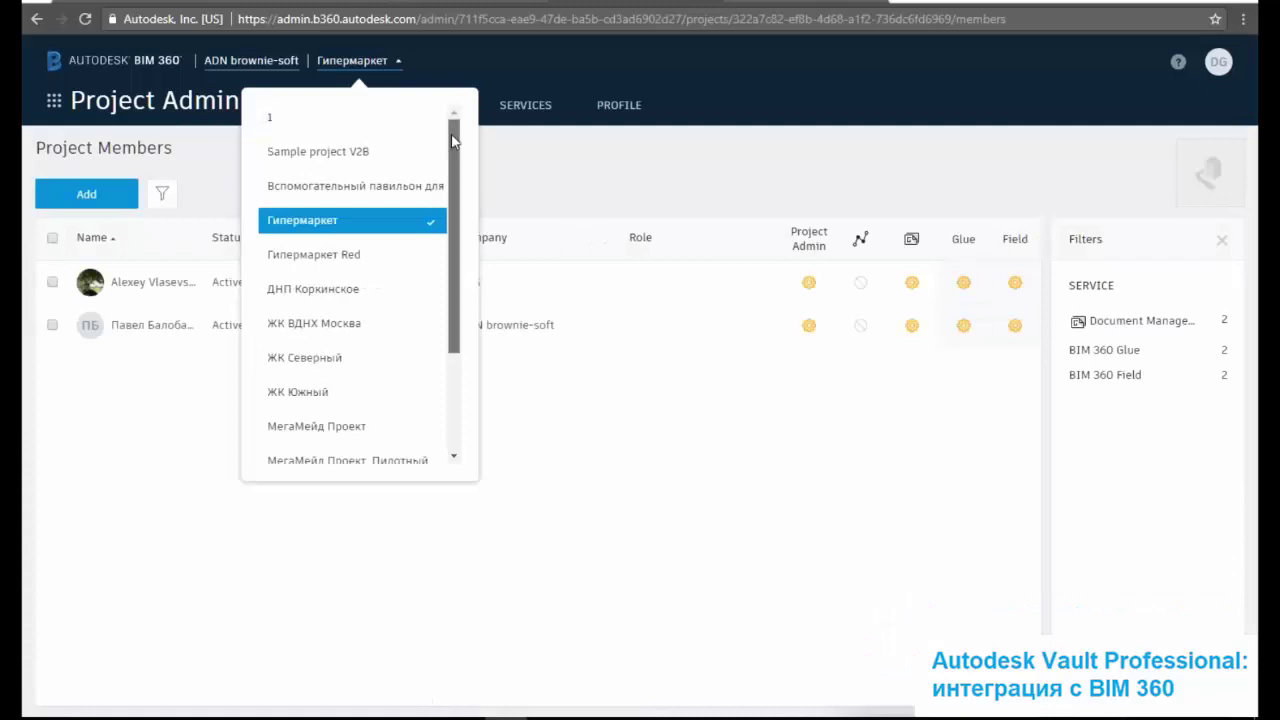
scroll(472, 247, down, 3)
scroll(474, 248, up, 3)
scroll(477, 248, down, 3)
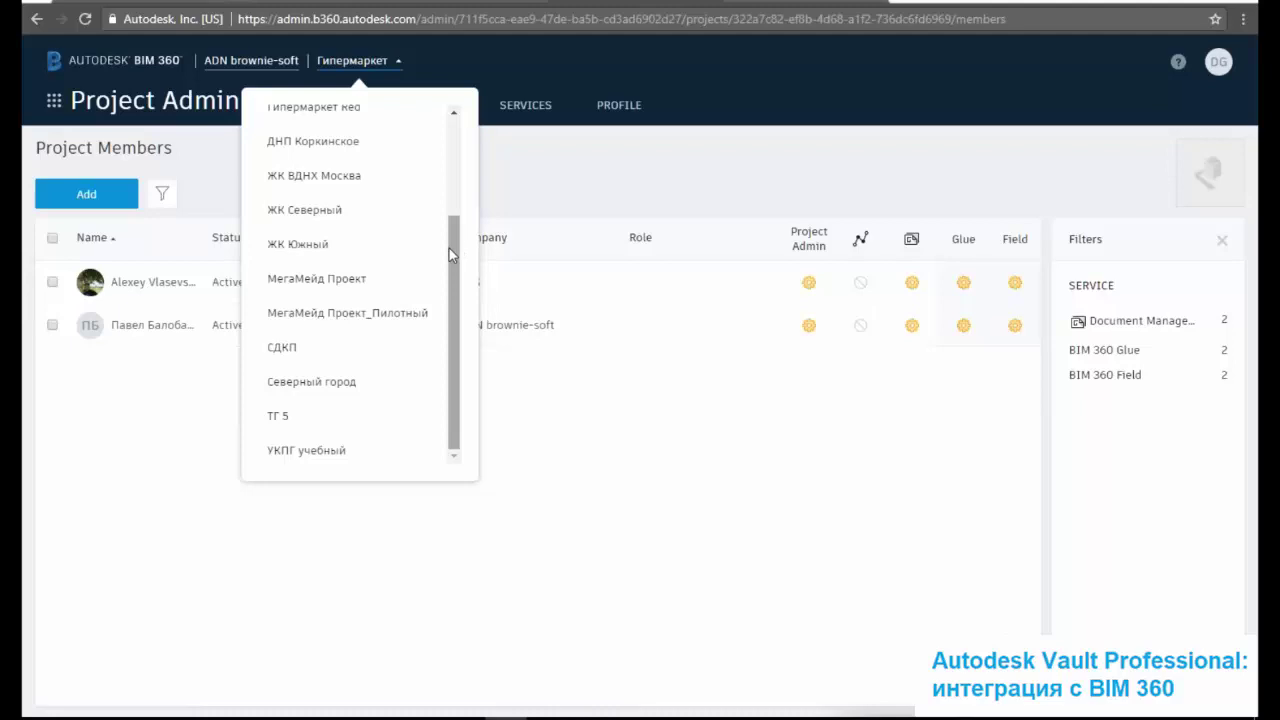
drag(452, 245, 485, 137)
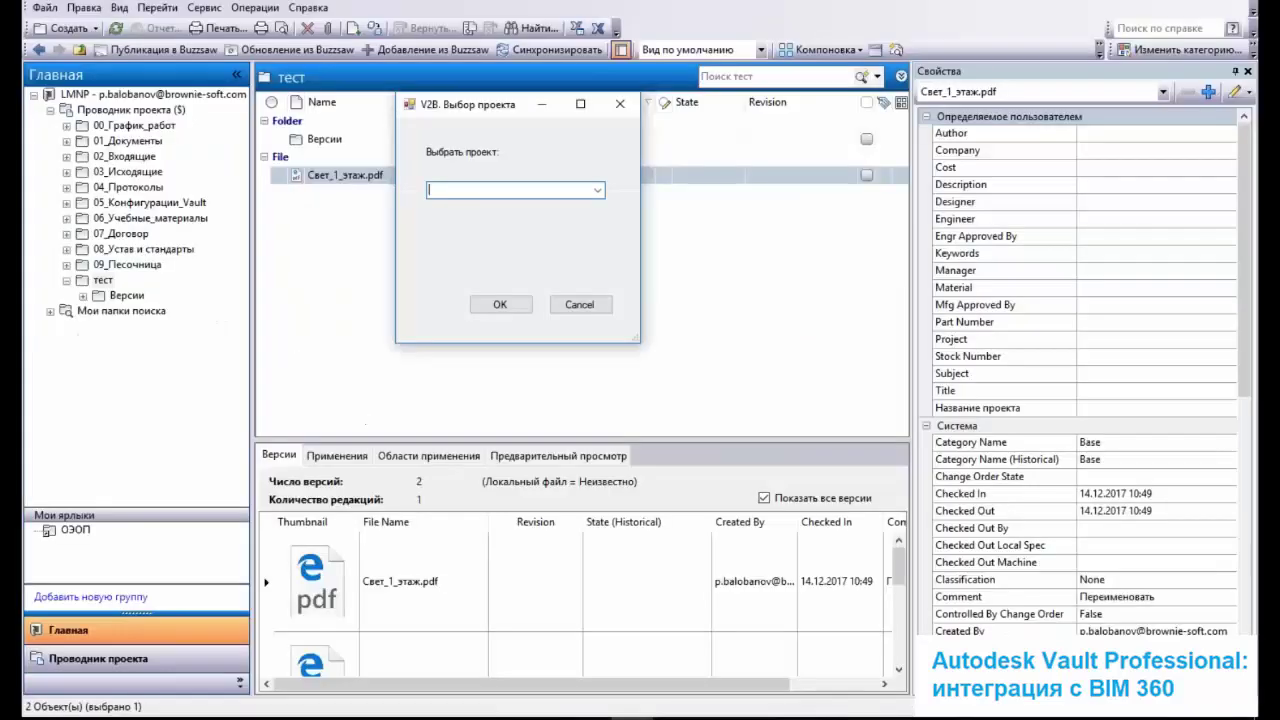
Switch to Vault and confirm Гипермаркет as the target project of the V2B upload
click(597, 191)
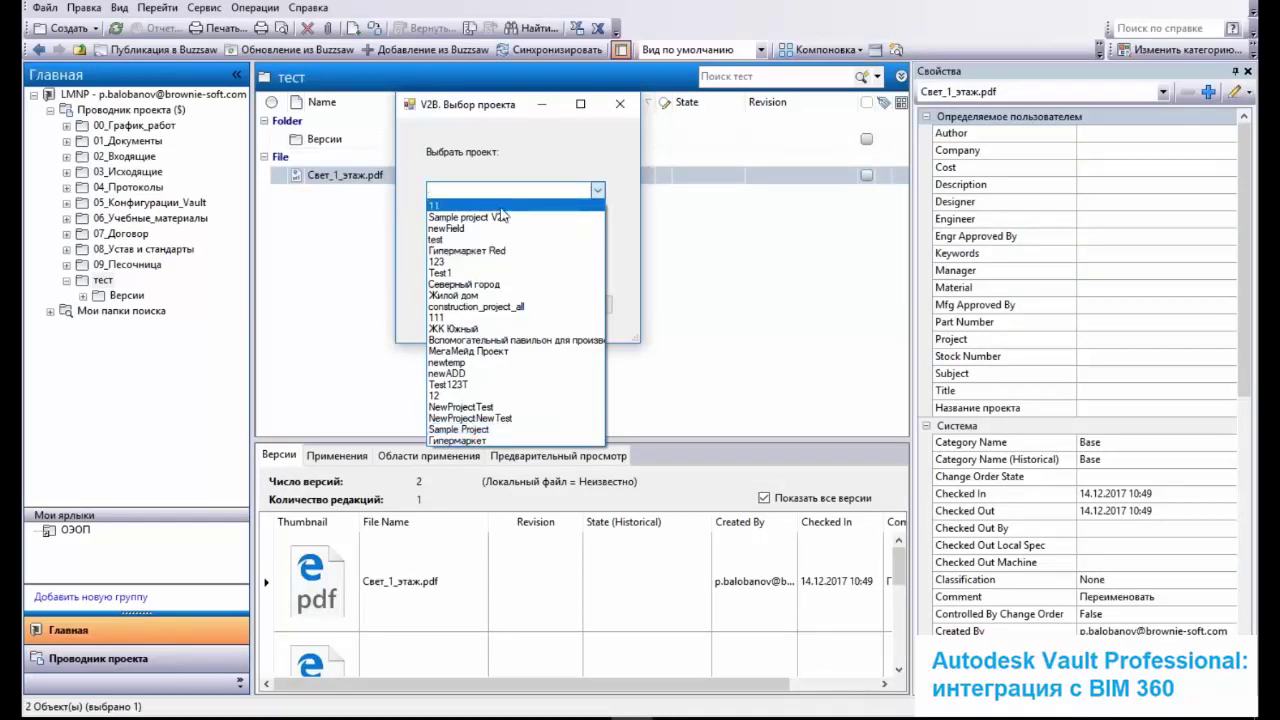
click(489, 441)
click(520, 306)
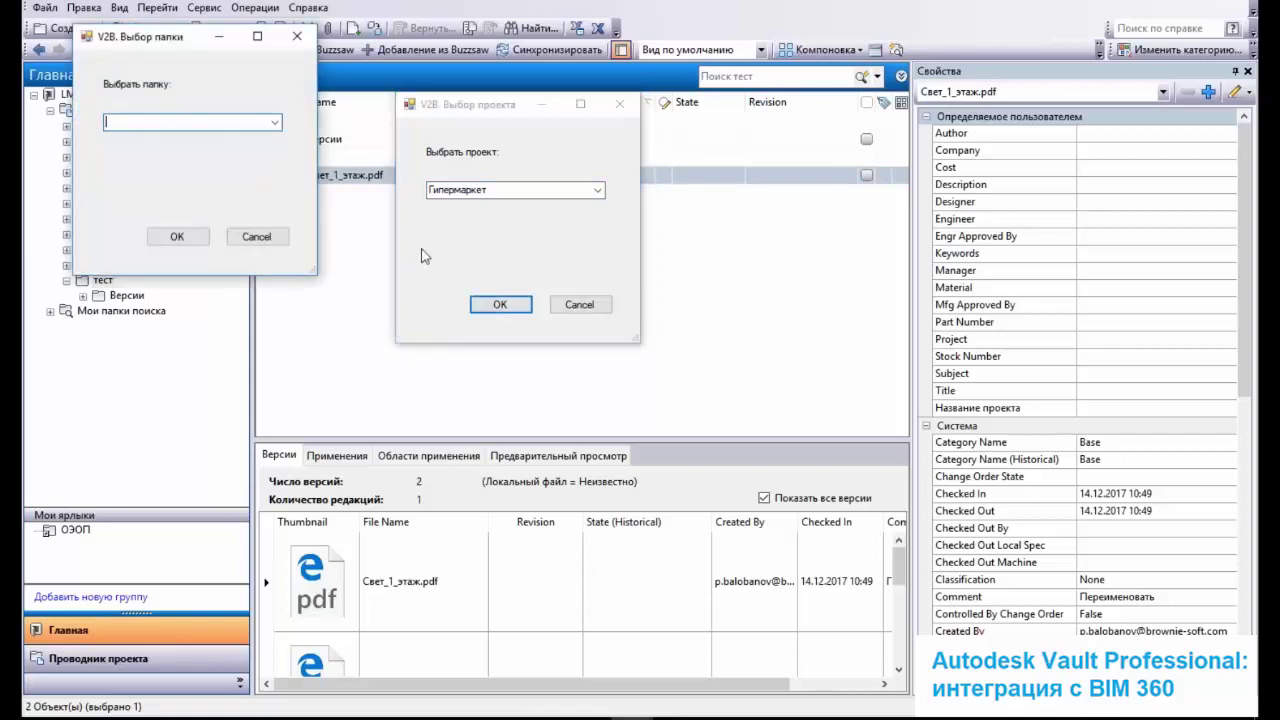
drag(192, 40, 564, 115)
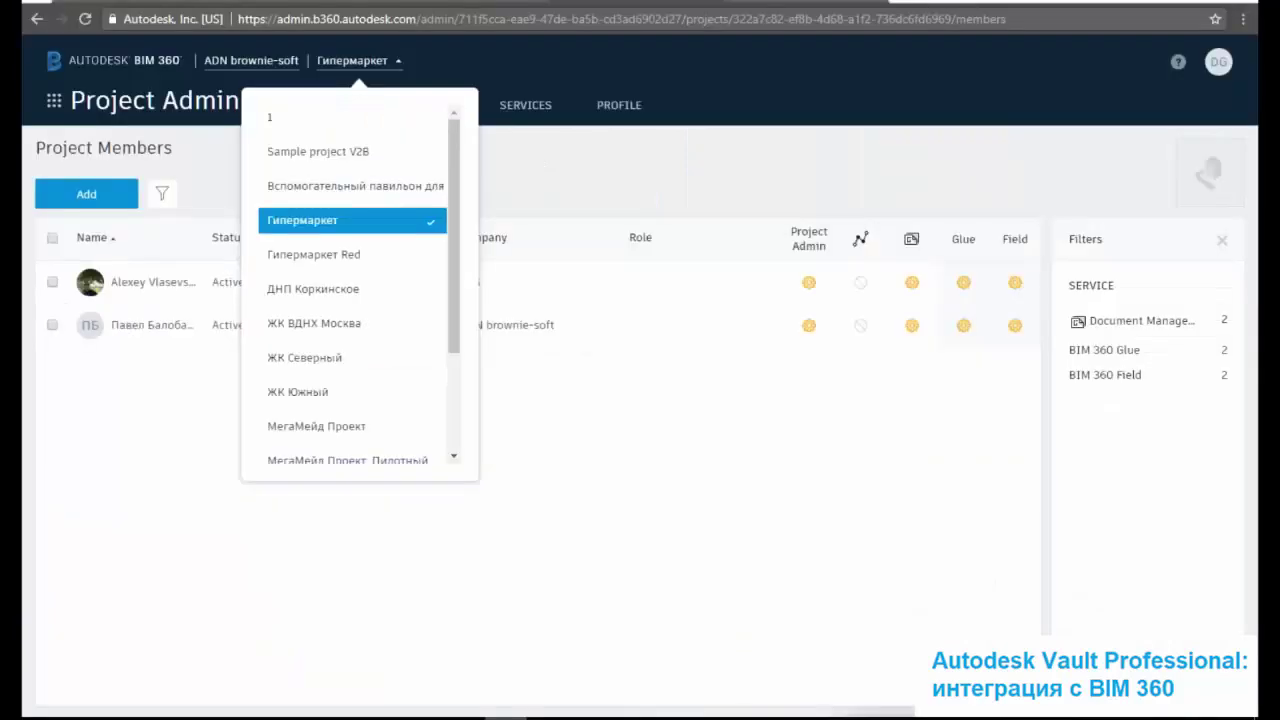
Switch to BIM 360, keep Гипермаркет as the project and check which modules the Project Admin module switcher offers
click(300, 220)
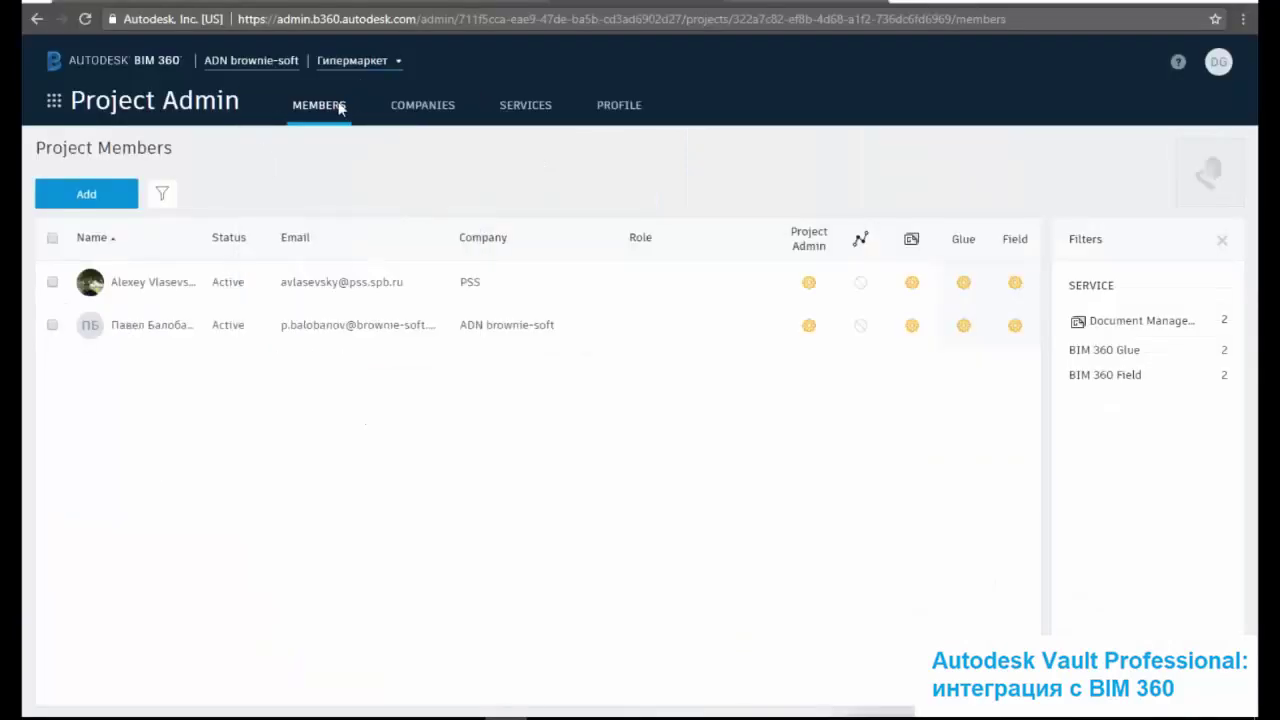
click(56, 102)
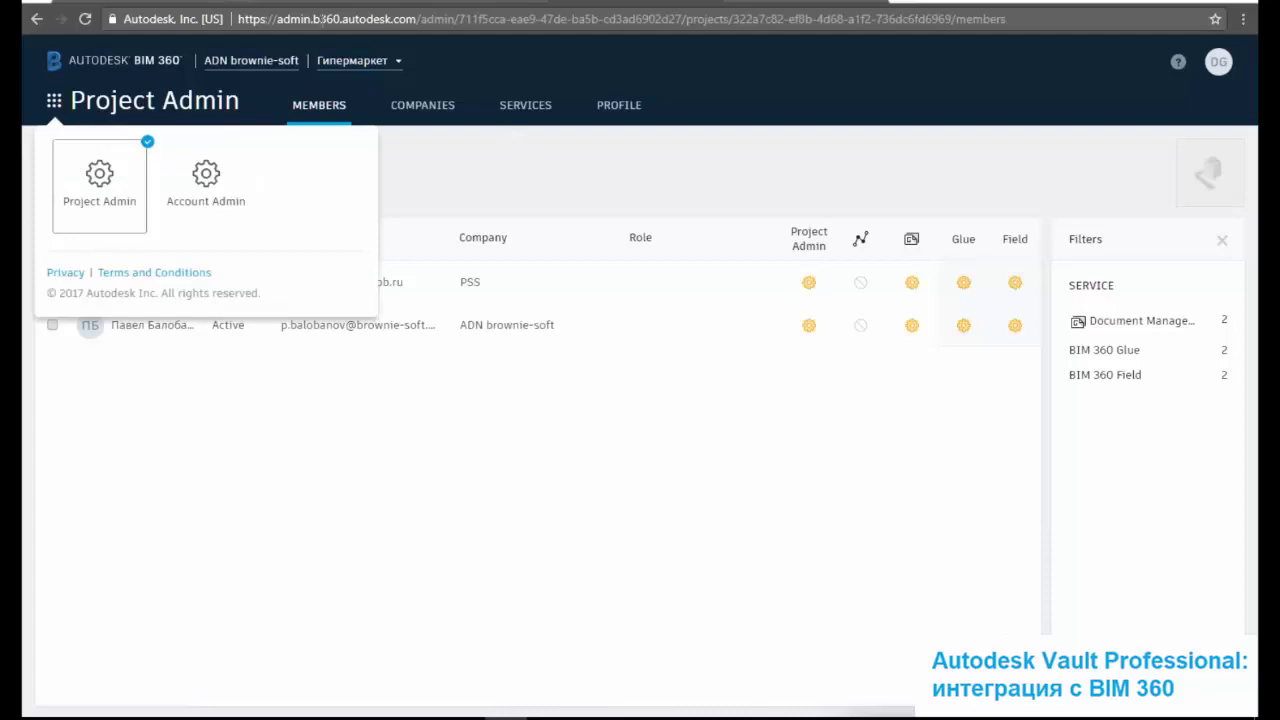
click(88, 66)
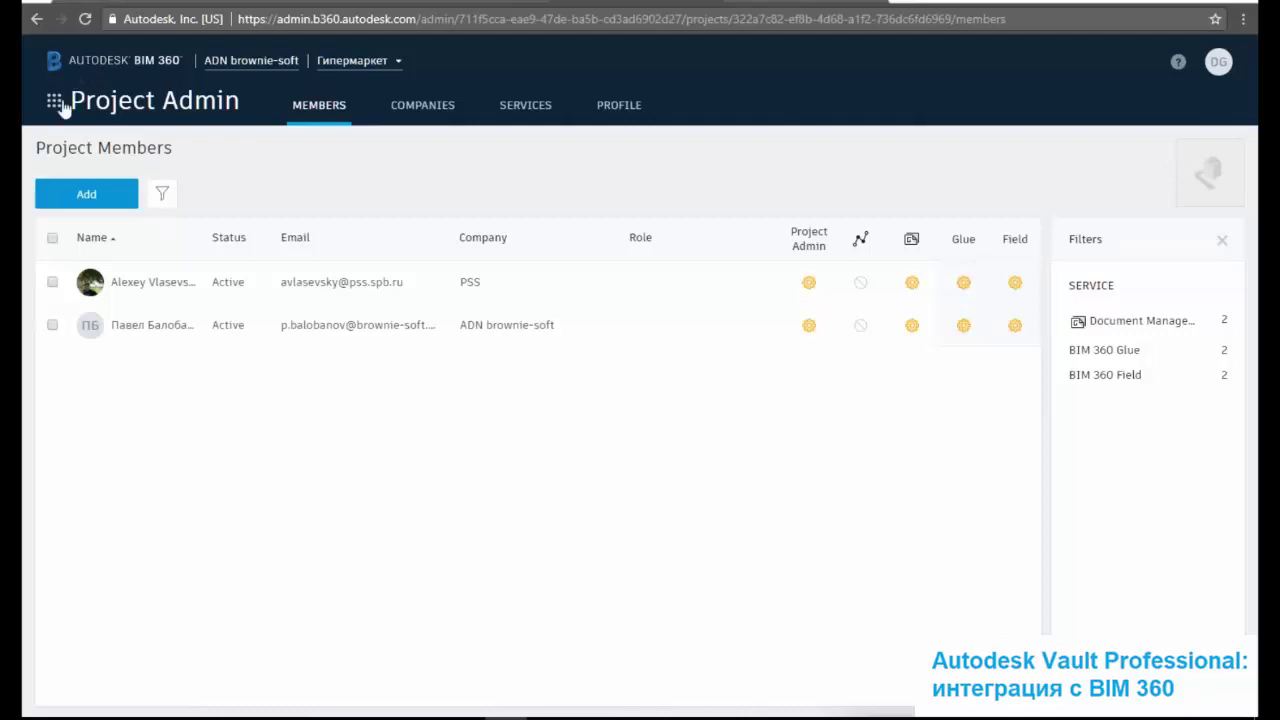
click(54, 102)
click(54, 102)
click(605, 18)
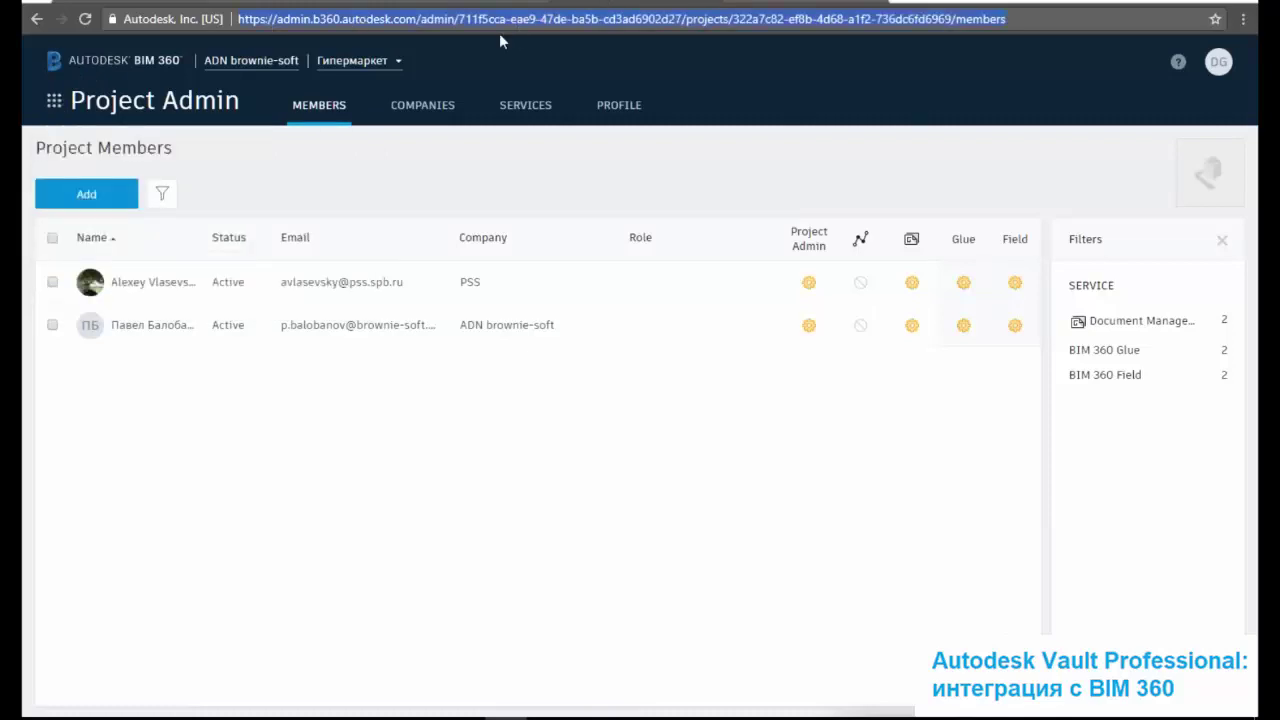
text(ишь360)
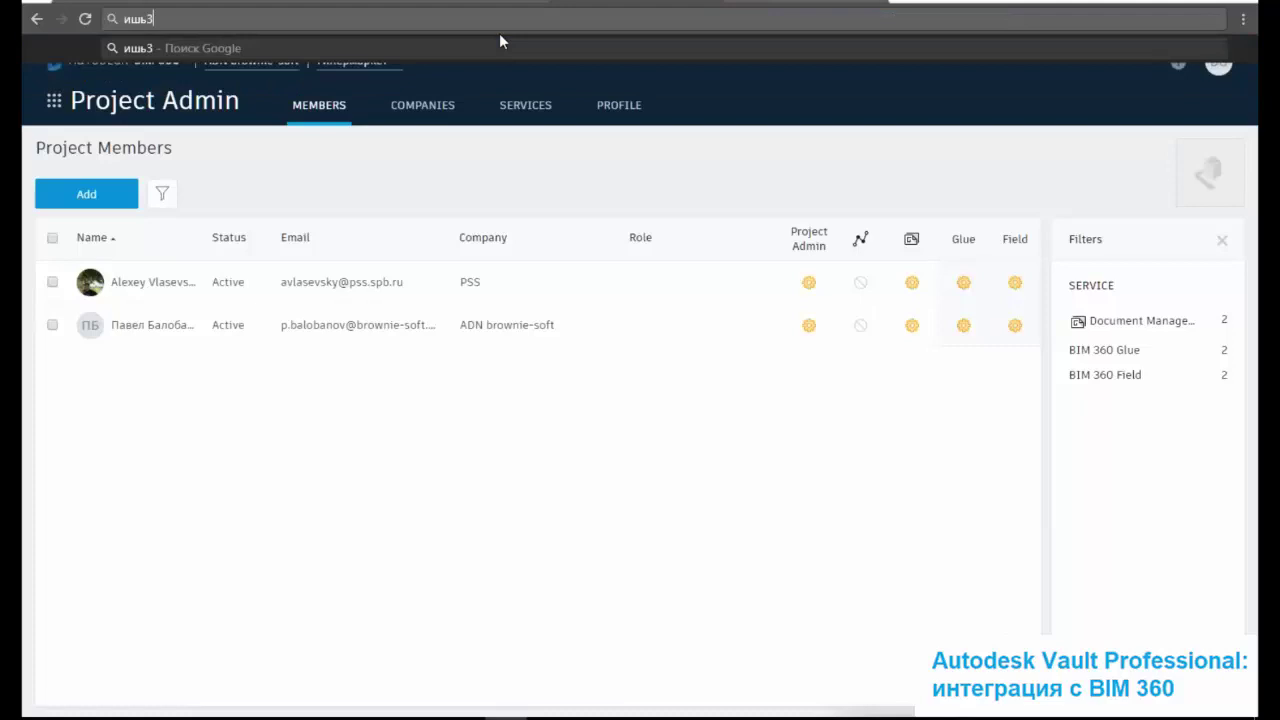
key(BackSpace)
text(=)
key(BackSpace)
key(BackSpace)
key(BackSpace)
key(BackSpace)
key(BackSpace)
key(BackSpace)
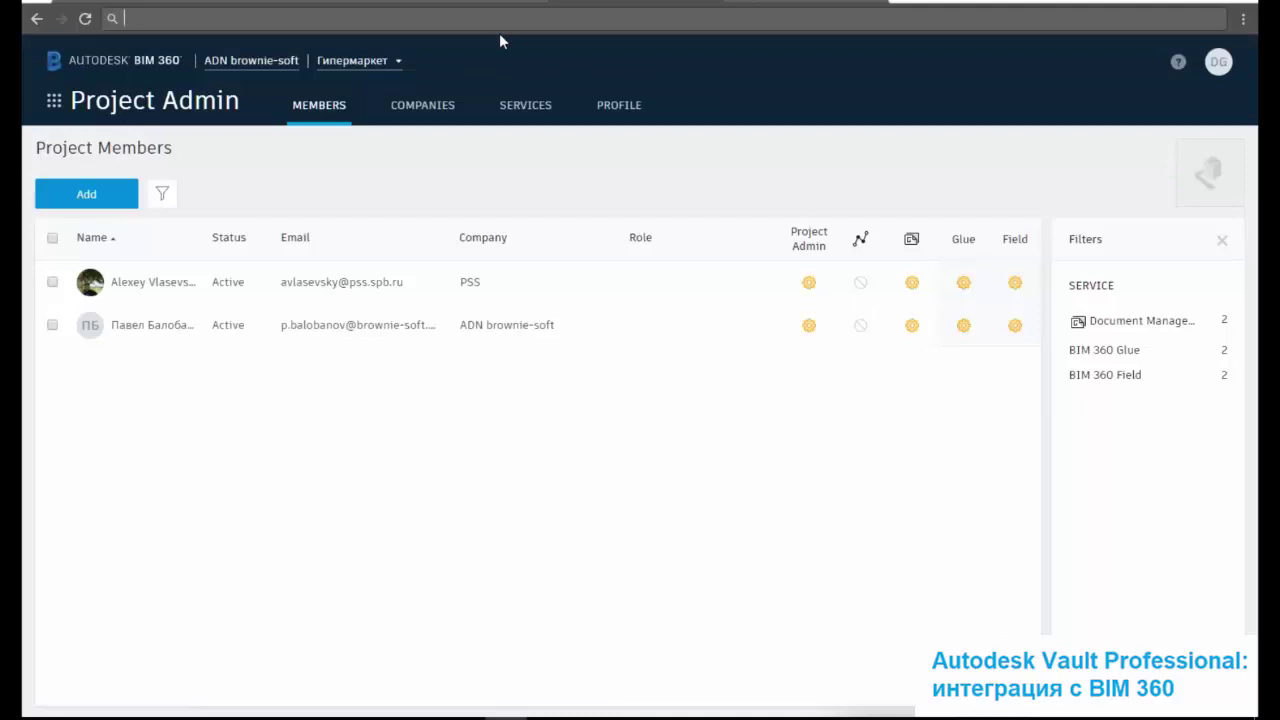
text(иш)
key(BackSpace)
key(BackSpace)
Go to bim360docs.autodesk.com and open the Project Files folder of the Гипермаркет project
text(b)
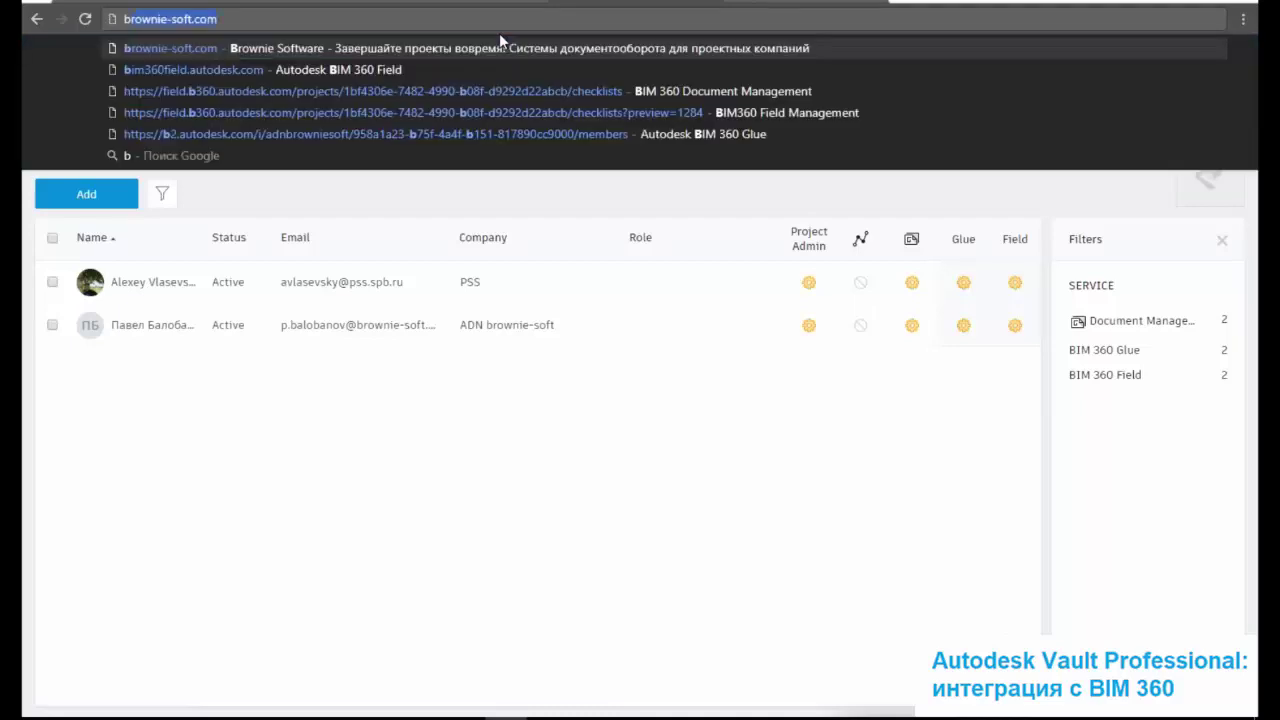
text(im)
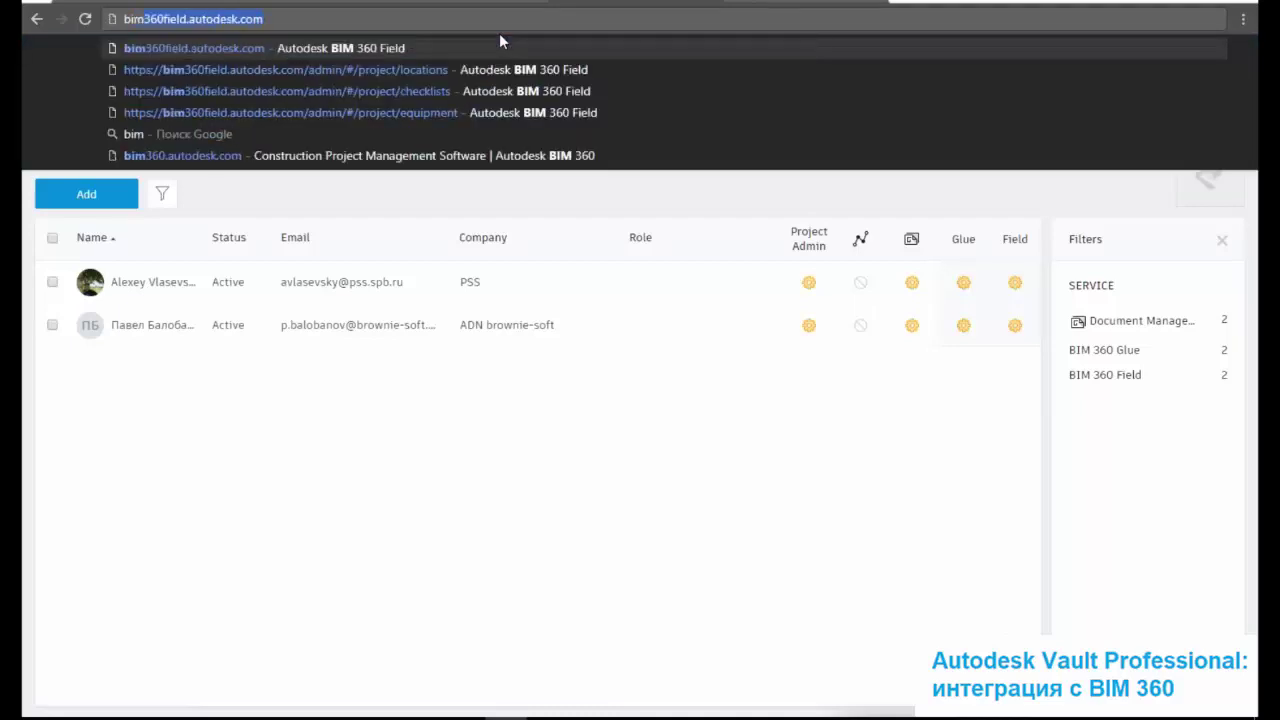
text(360d0)
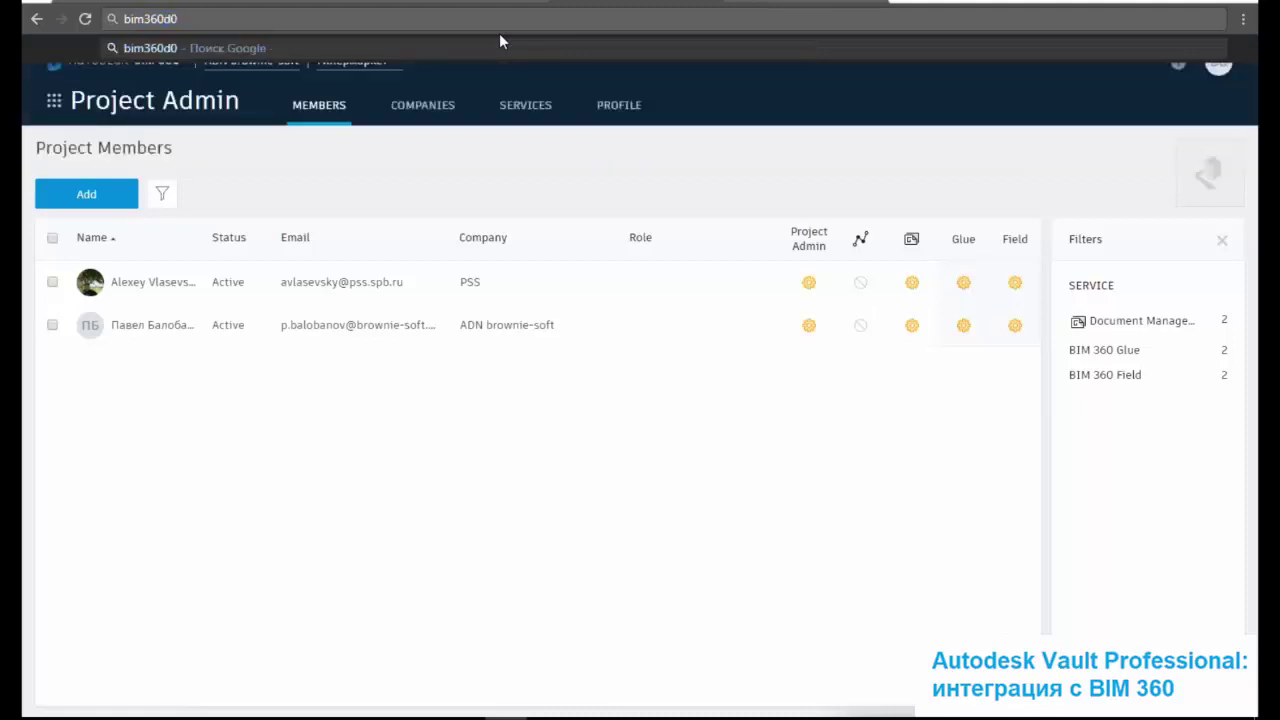
key(BackSpace)
key(Down)
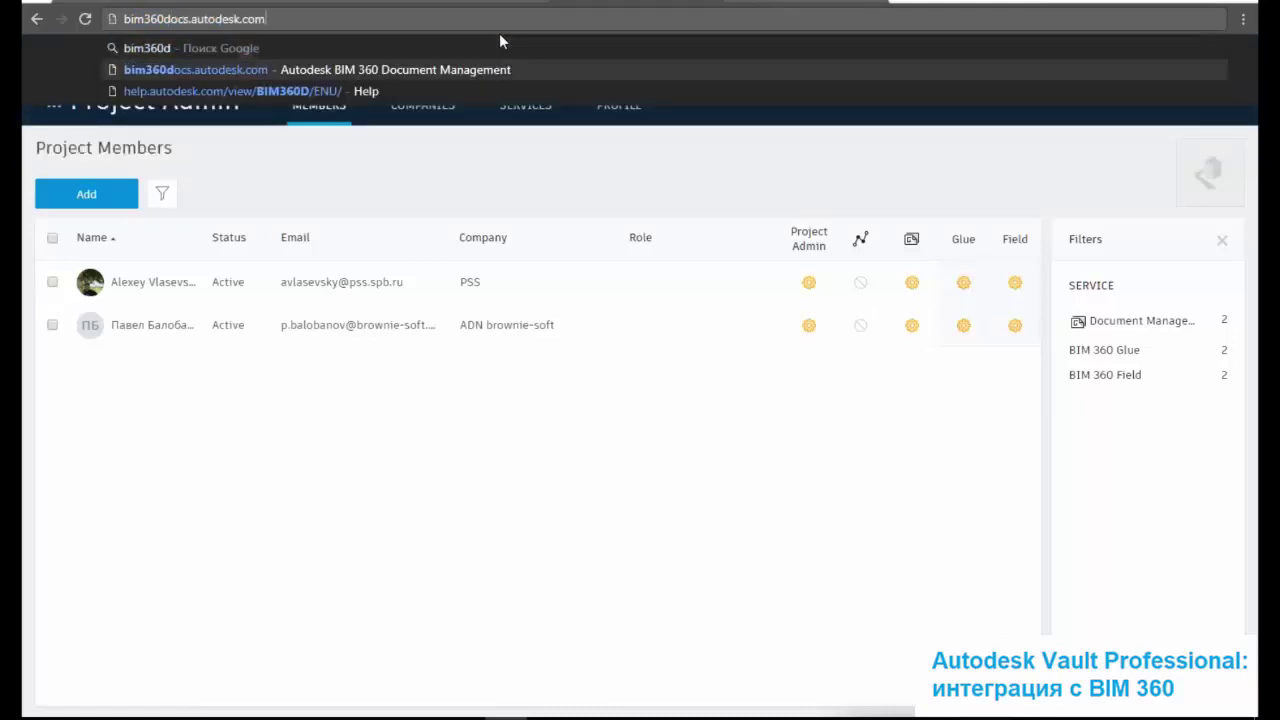
key(Return)
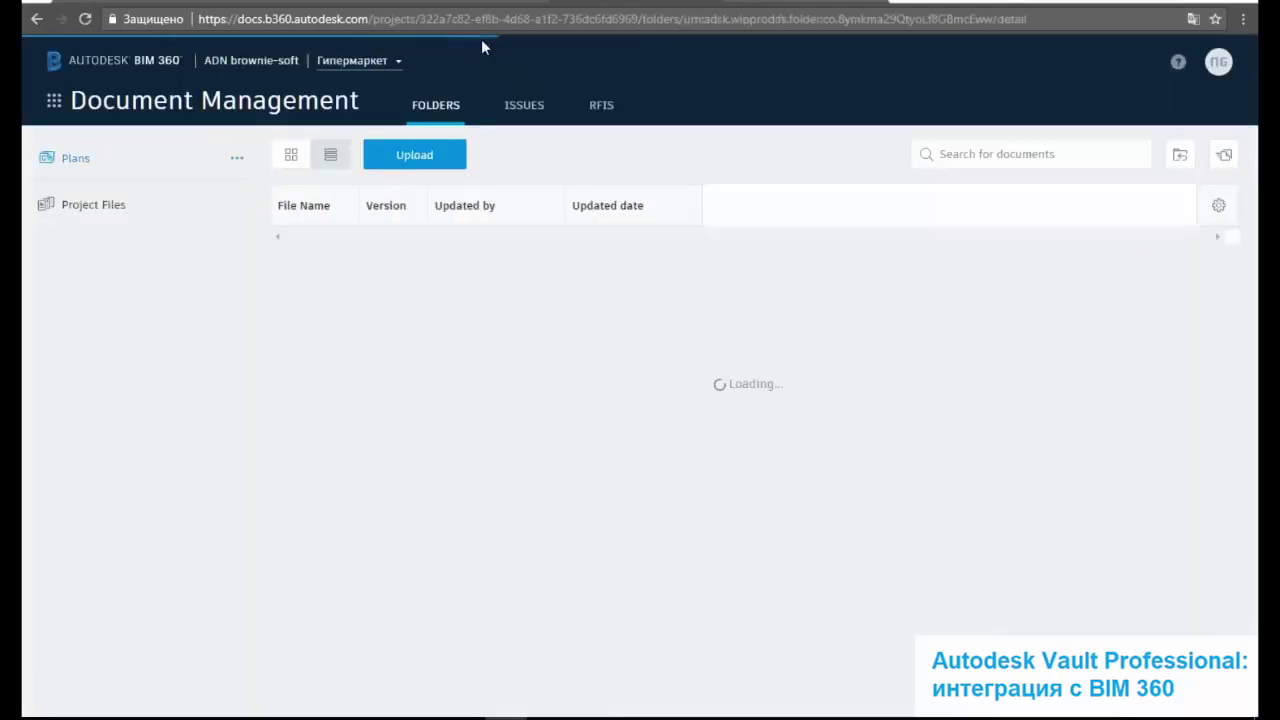
click(74, 207)
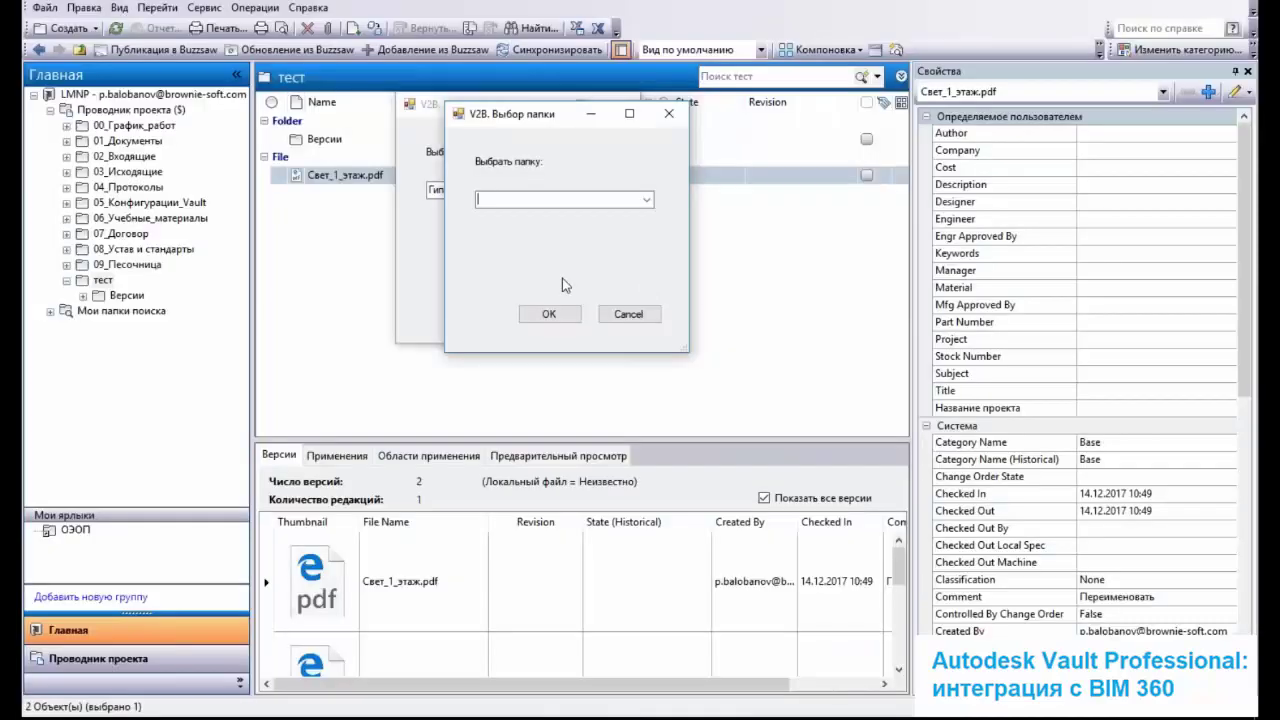
Choose Корневая папка__Project Files as the V2B destination folder and upload Свет_1_этаж.pdf to it
click(647, 200)
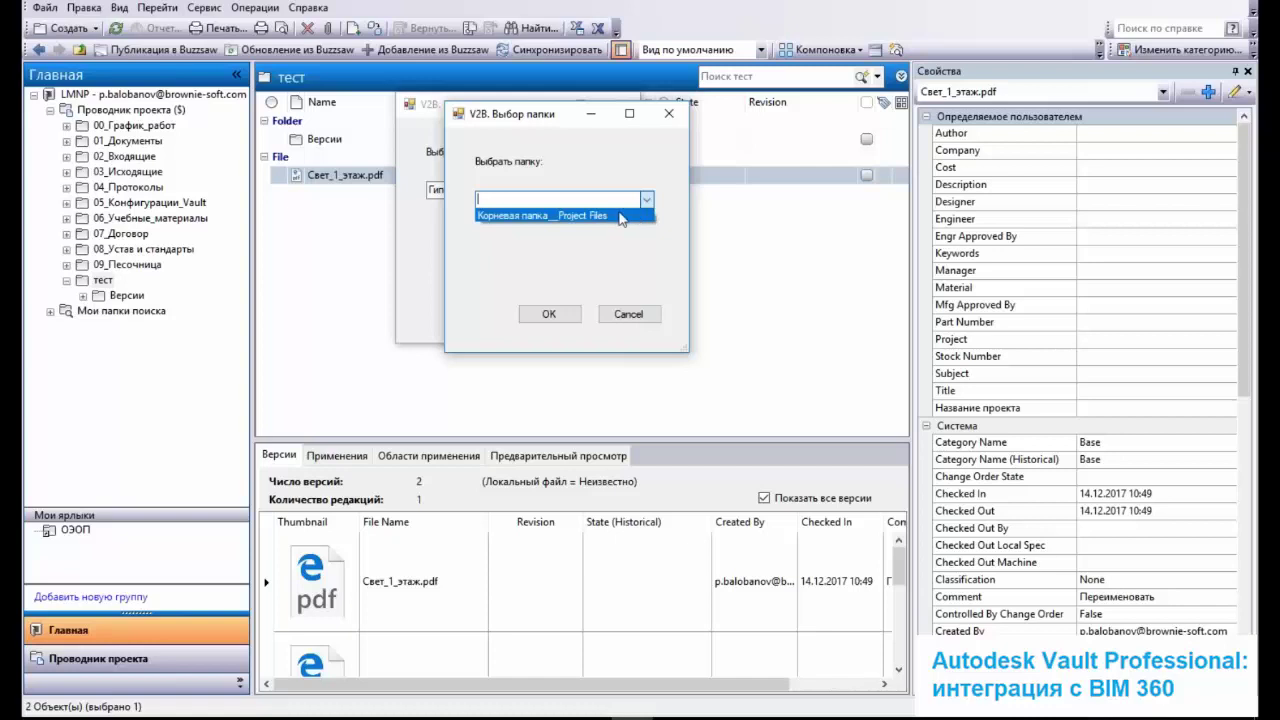
click(640, 216)
click(573, 314)
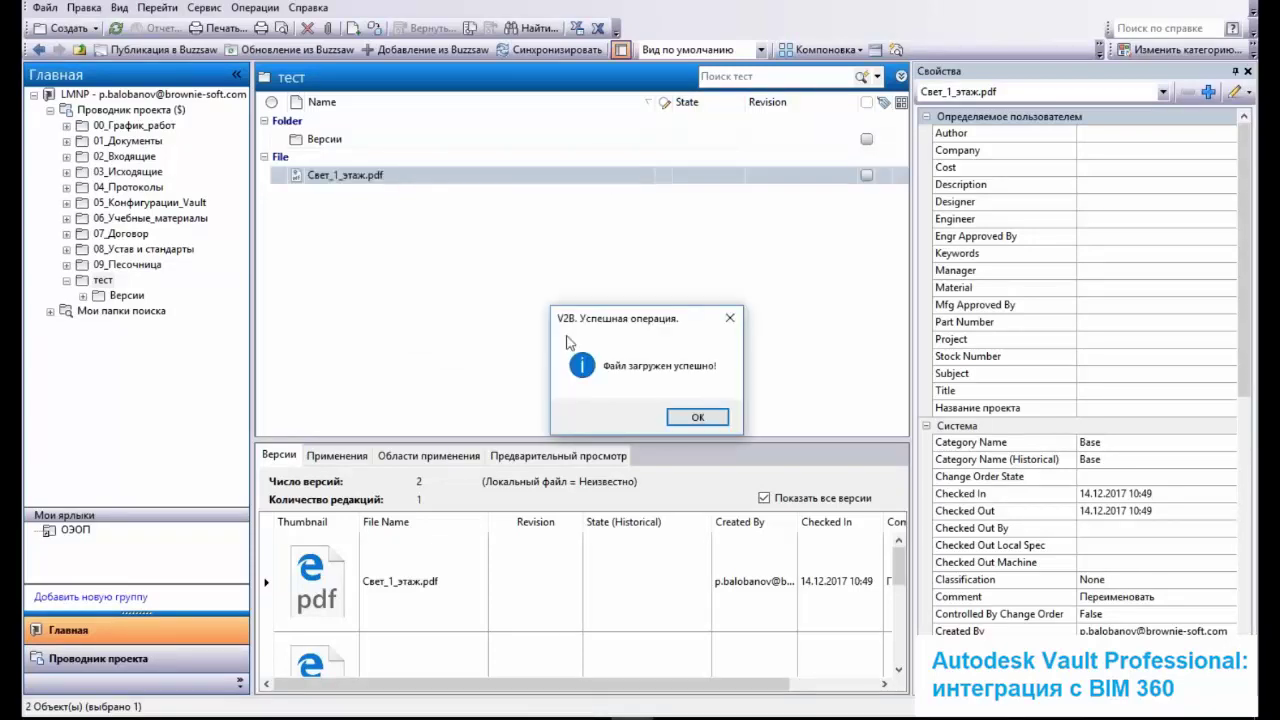
click(697, 417)
Switch to BIM 360, reload the Project Files folder and check which actions are offered for Свет_1_этаж.pdf
key(alt+Tab)
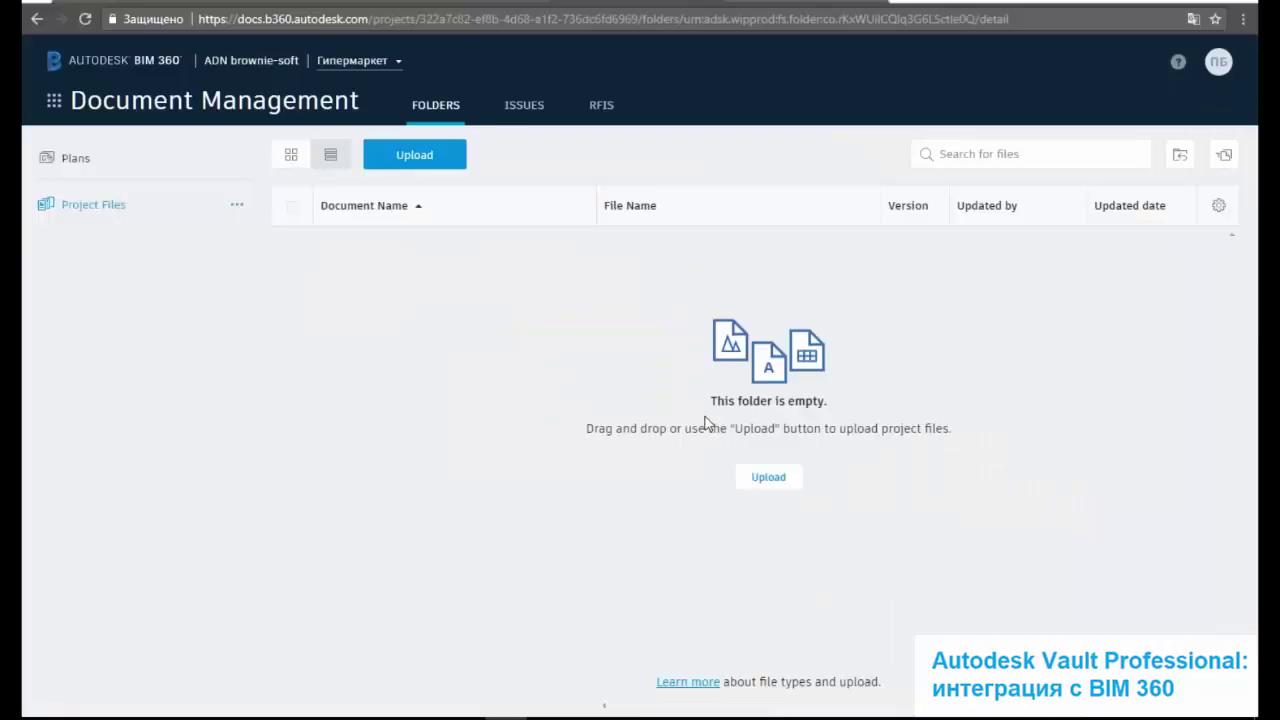
key(Return)
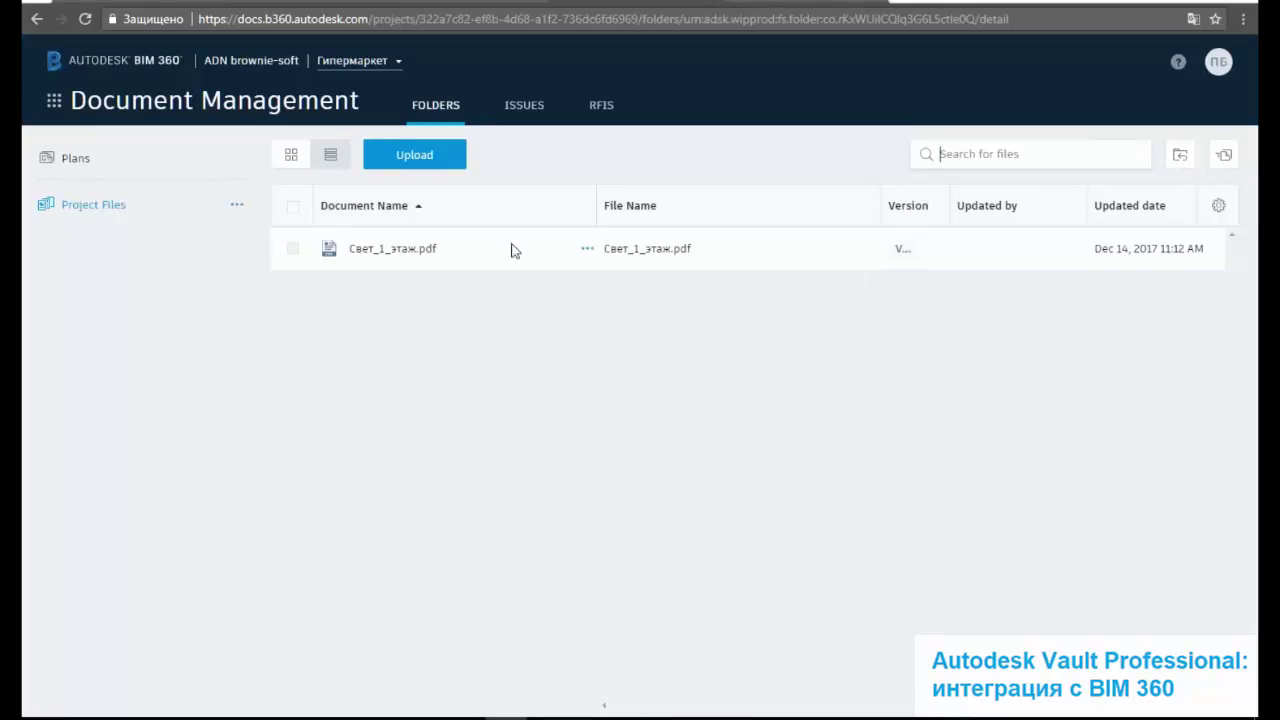
click(587, 250)
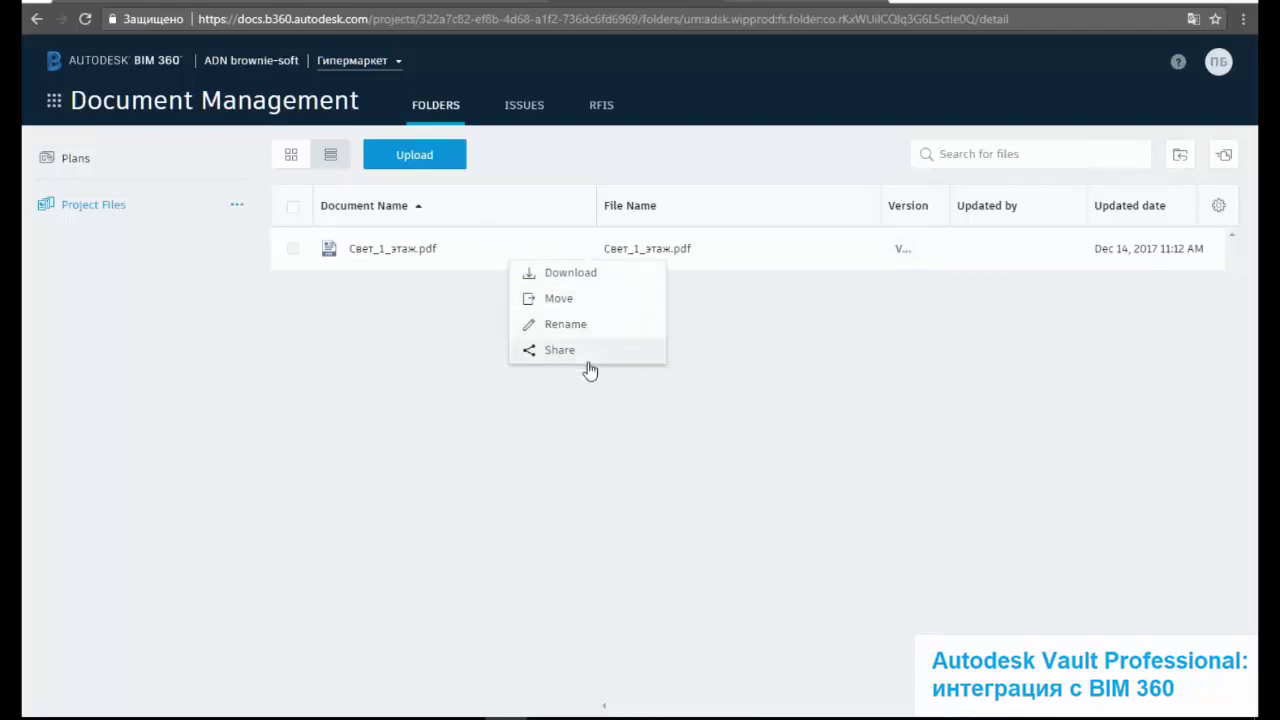
click(726, 440)
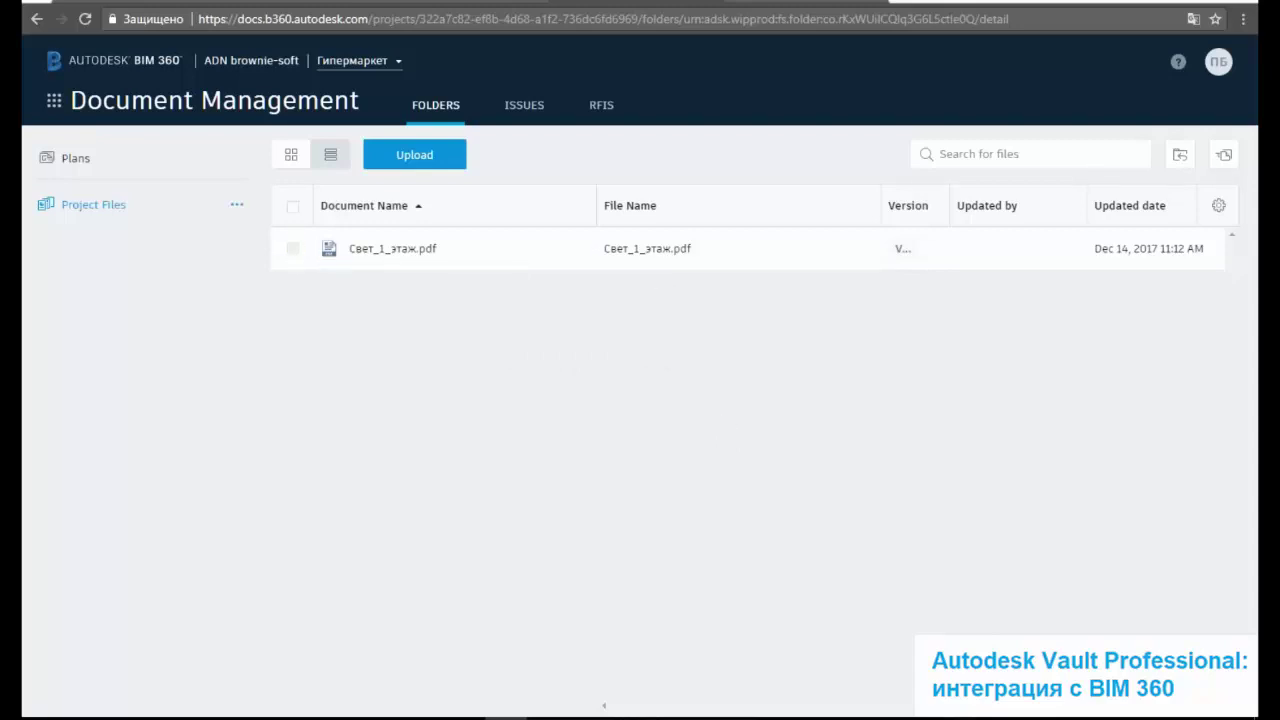
Switch to Vault, start a V2B upload of Свет_1_этаж.pdf from the Версии folder and set Гипермаркет as its project
key(alt+Tab)
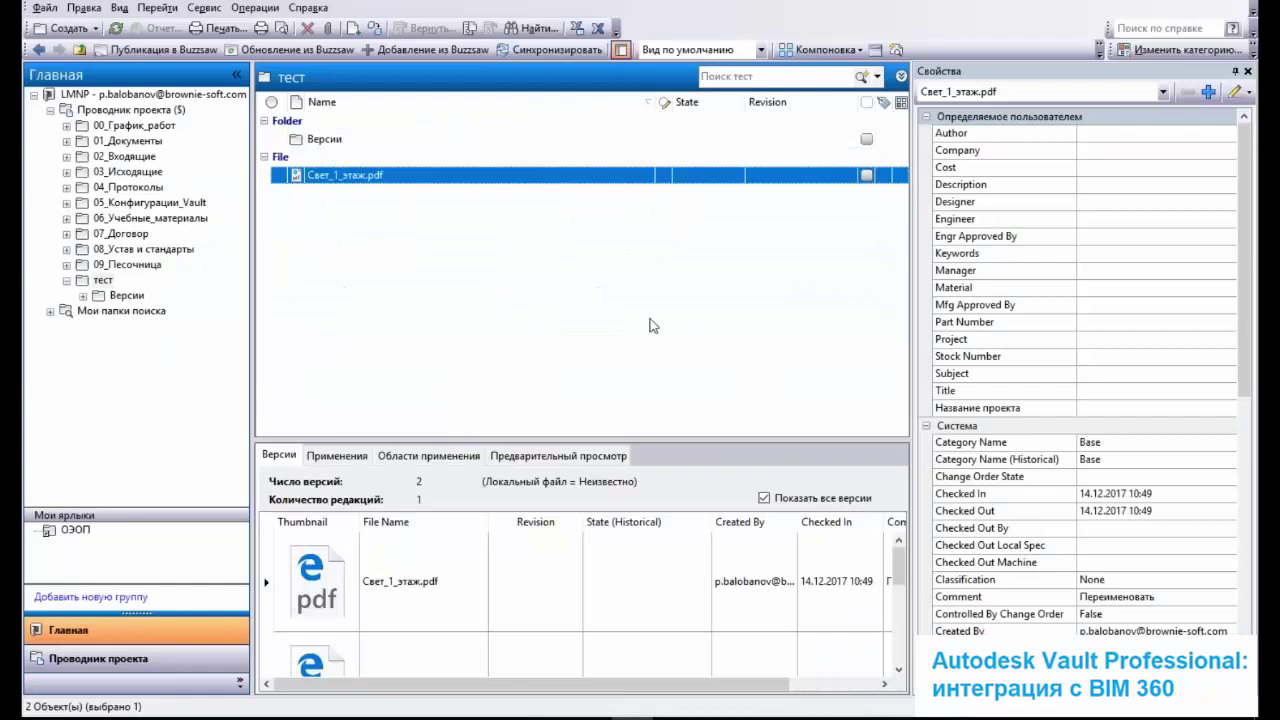
double_click(325, 140)
click(365, 140)
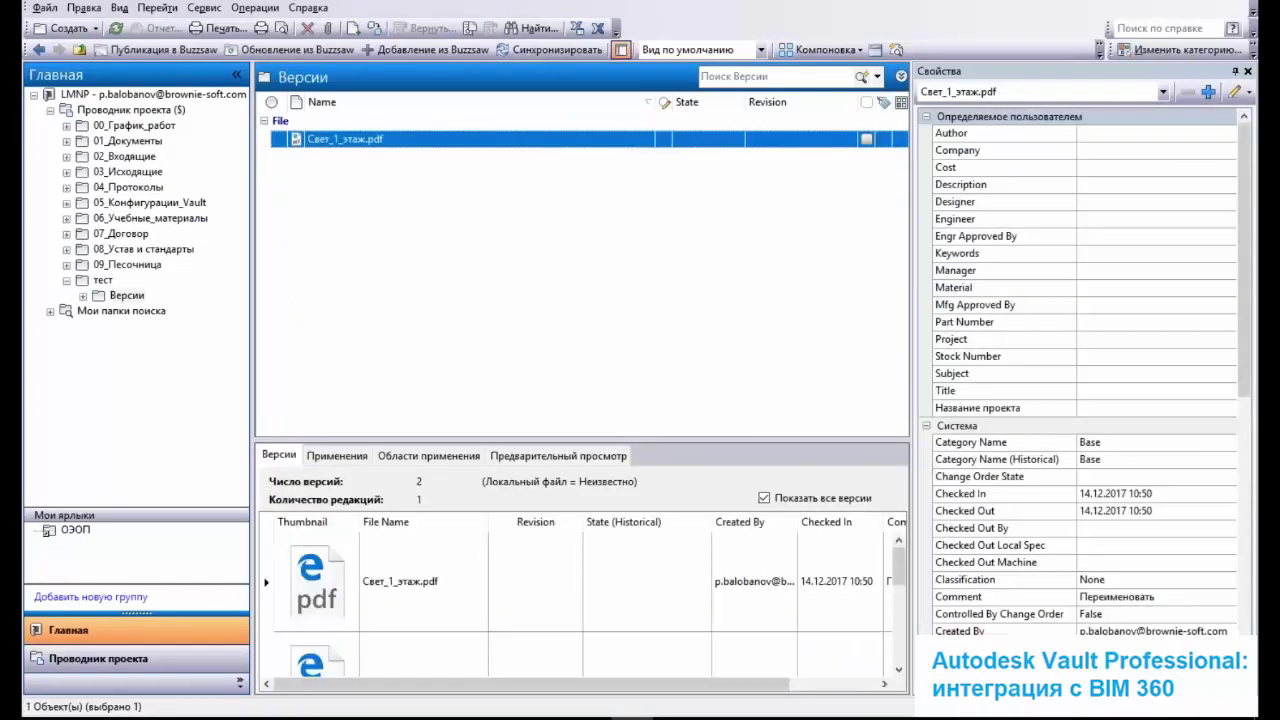
right_click(340, 139)
click(565, 186)
click(212, 145)
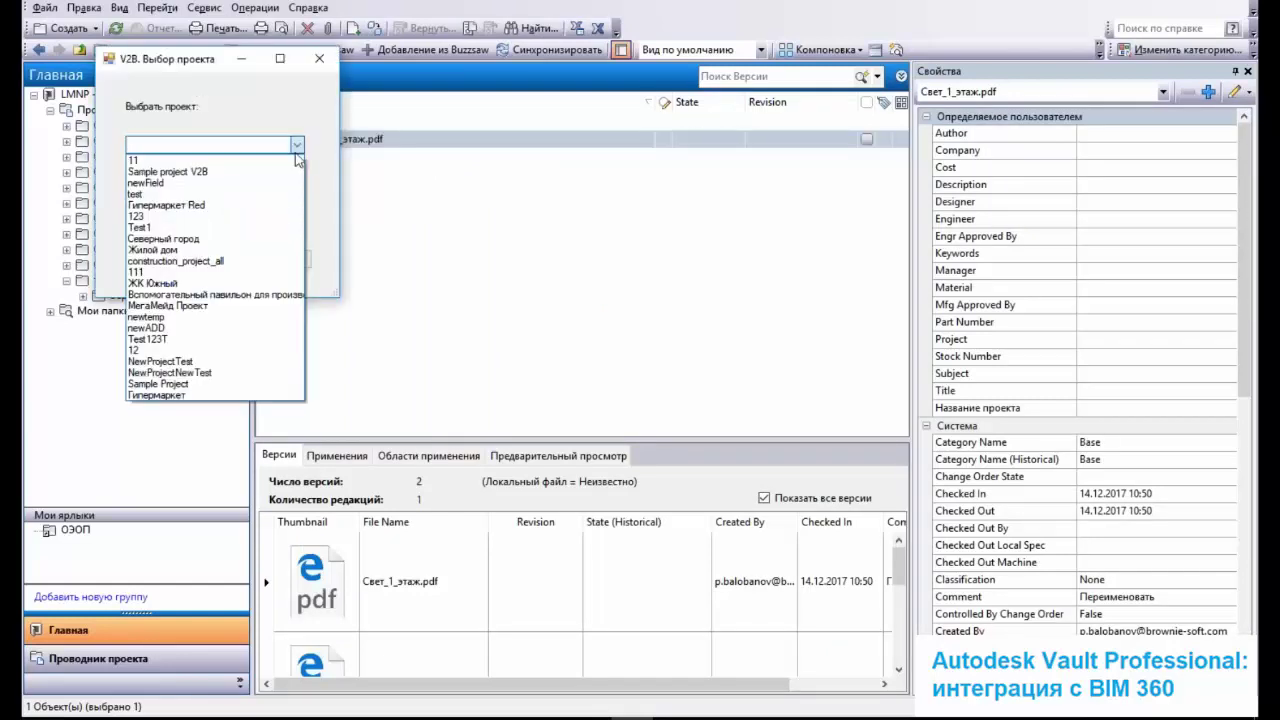
click(200, 395)
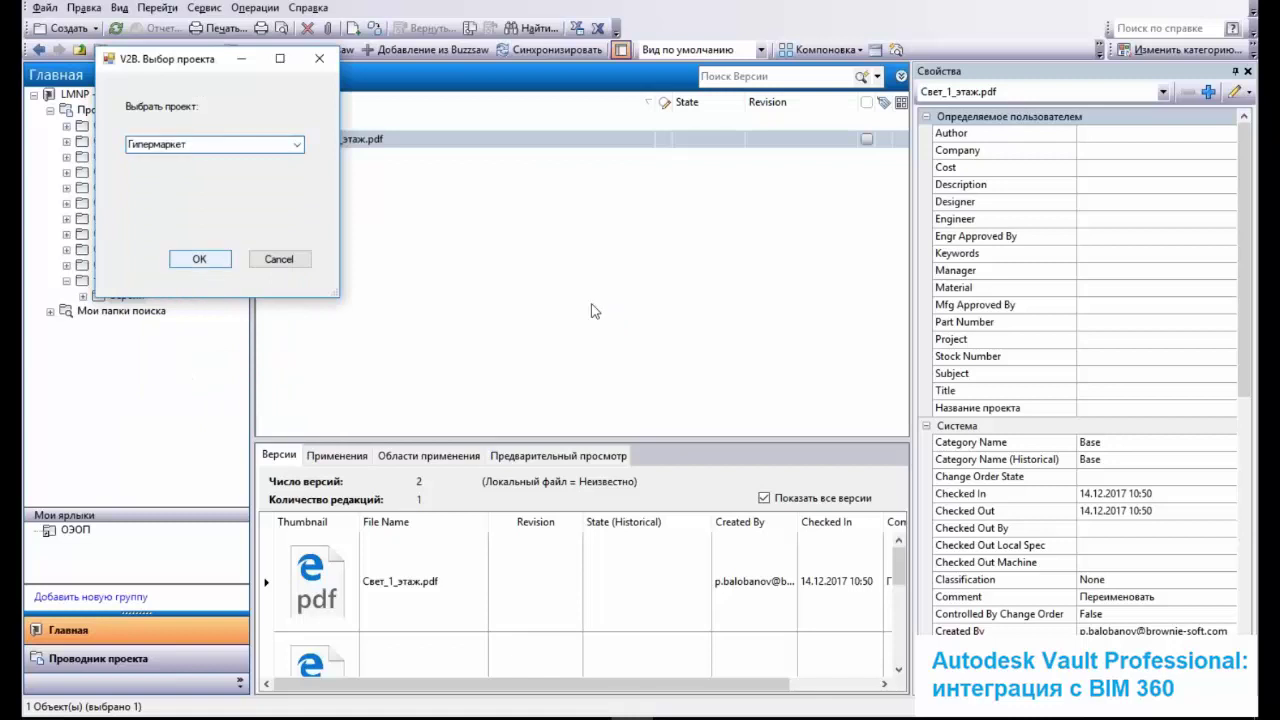
key(Return)
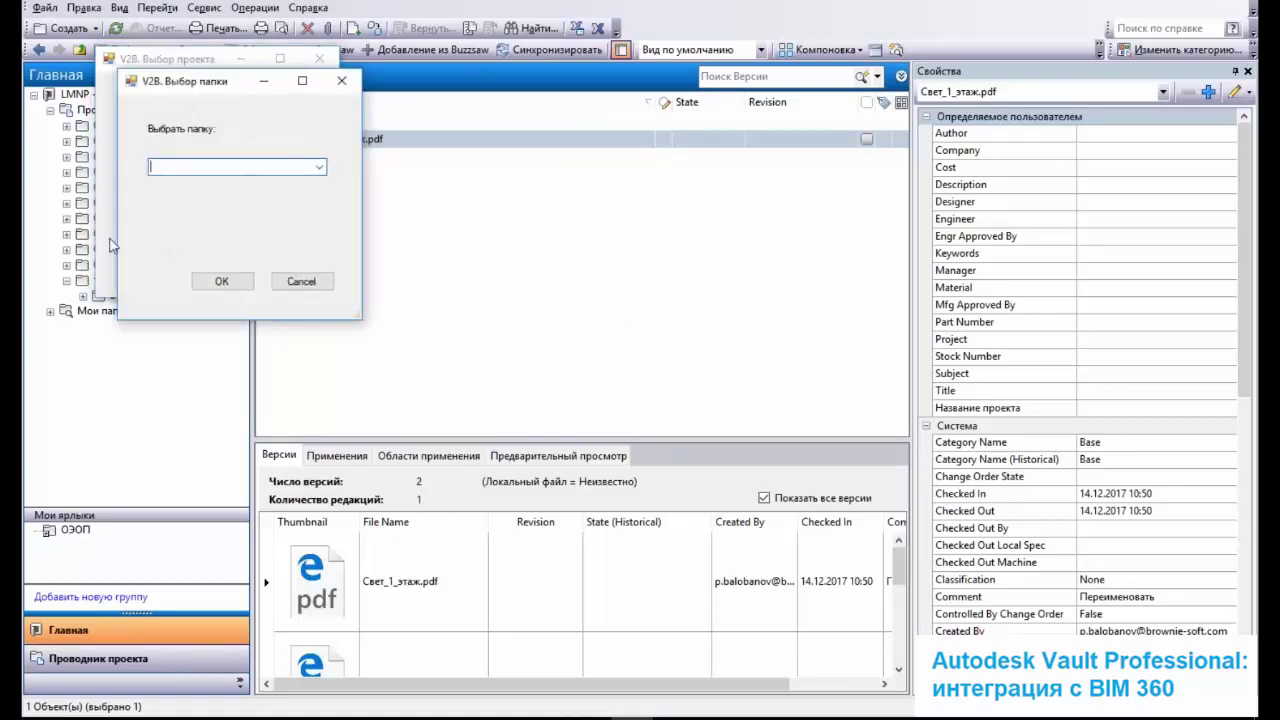
Upload the file from the Версии folder into Корневая папка__Project Files as a new version
click(319, 167)
click(296, 185)
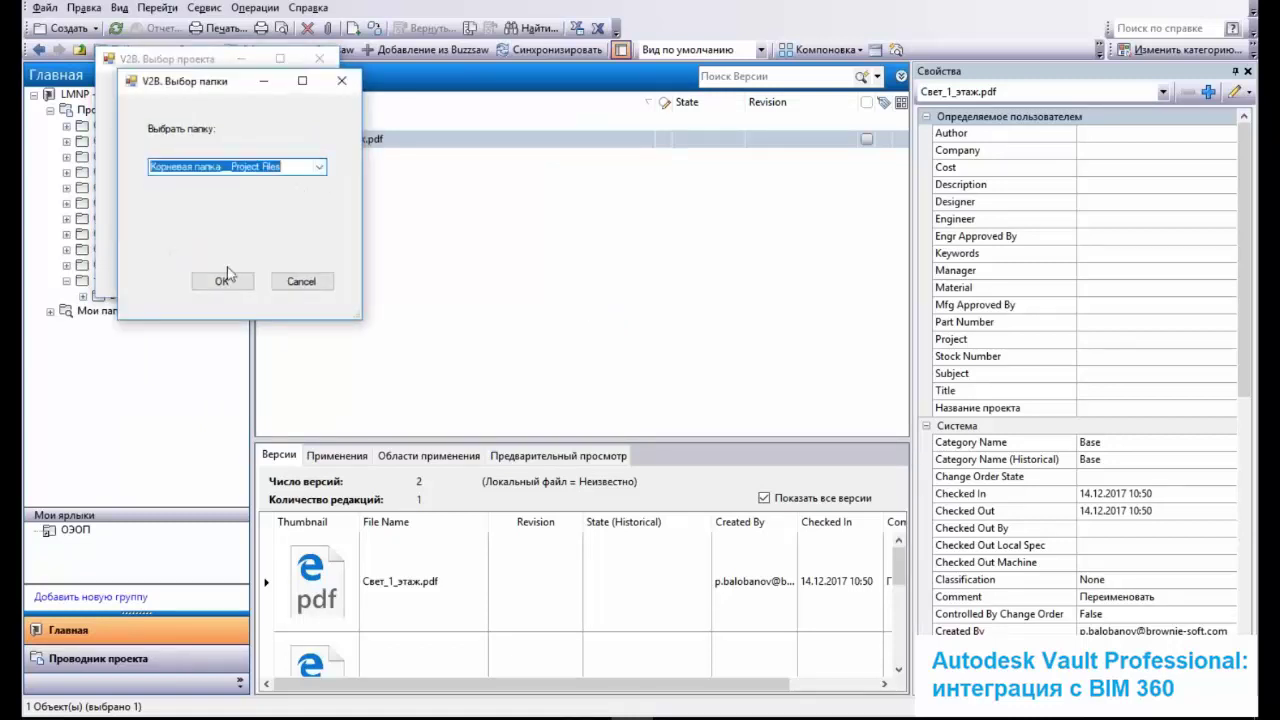
click(222, 281)
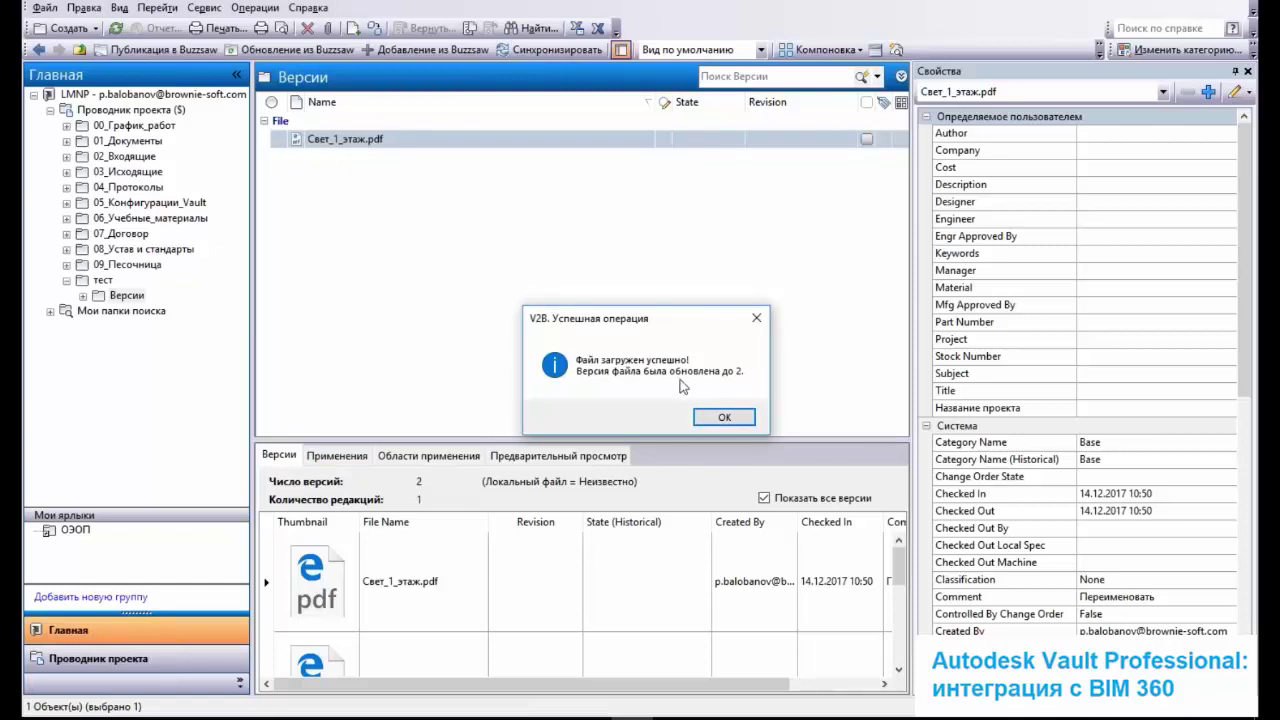
click(722, 418)
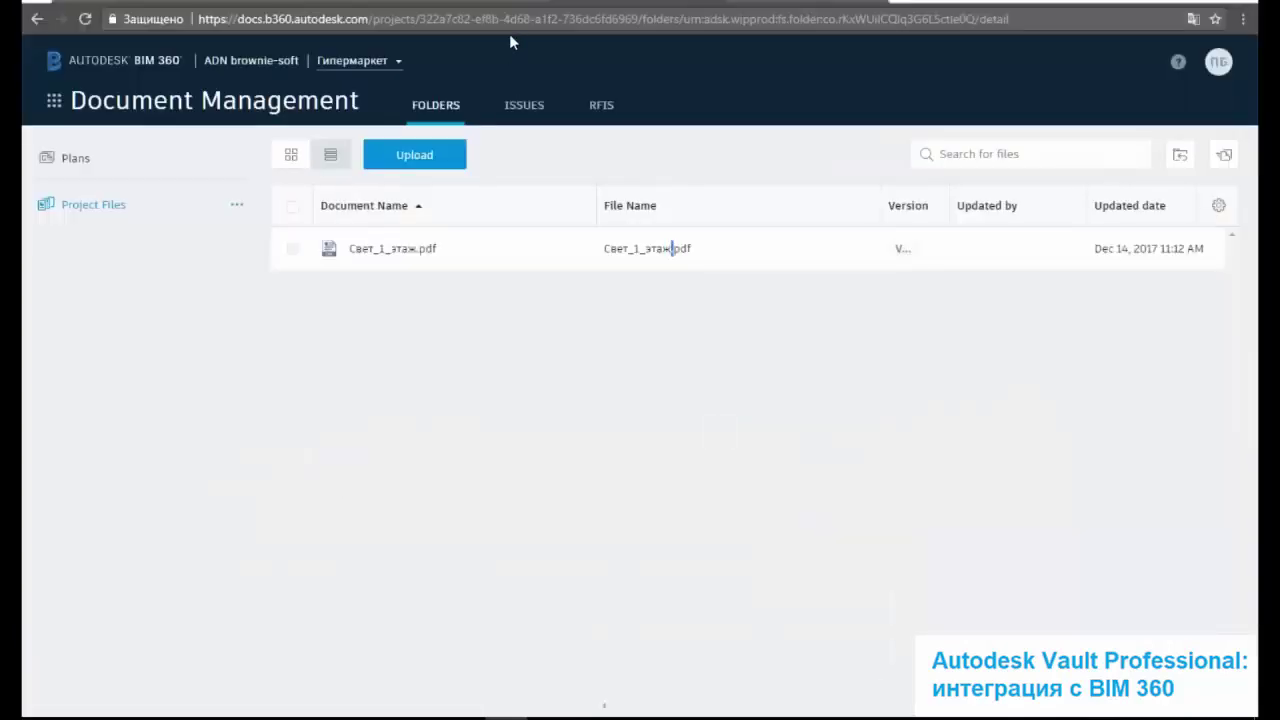
Switch to BIM 360, reload the Project Files folder and examine the version history of Свет_1_этаж.pdf
click(509, 19)
key(Return)
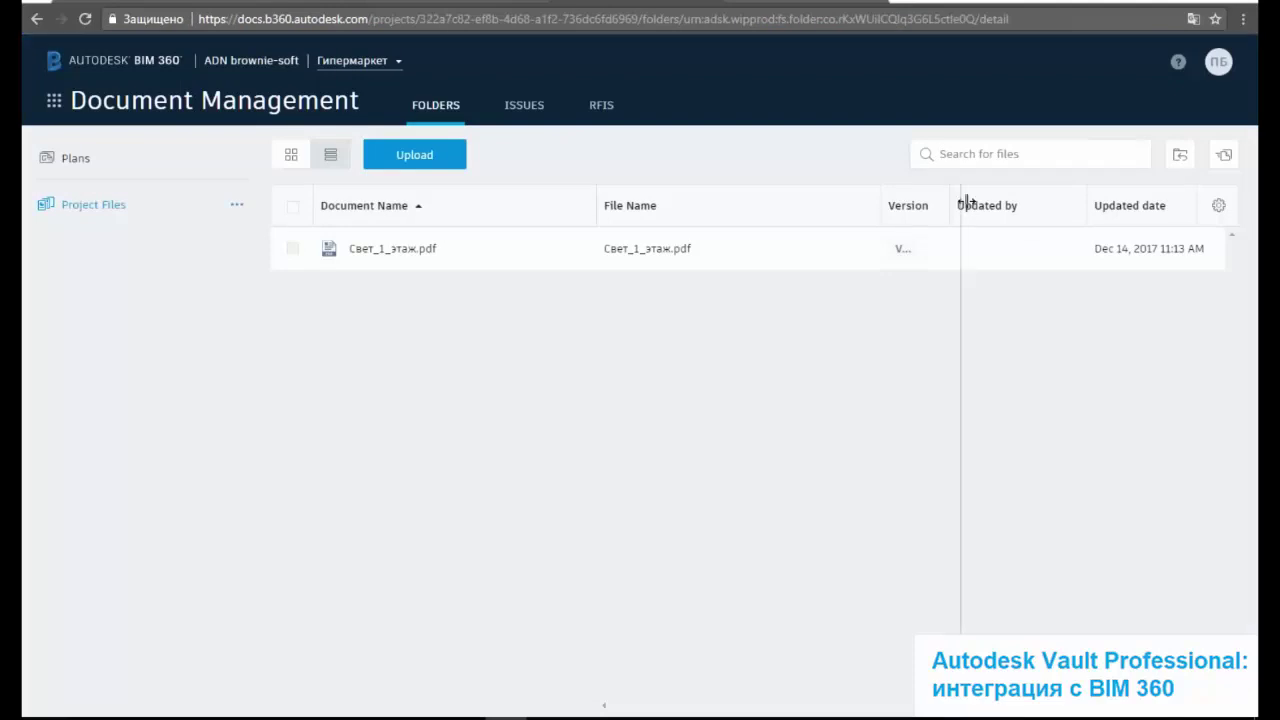
click(874, 251)
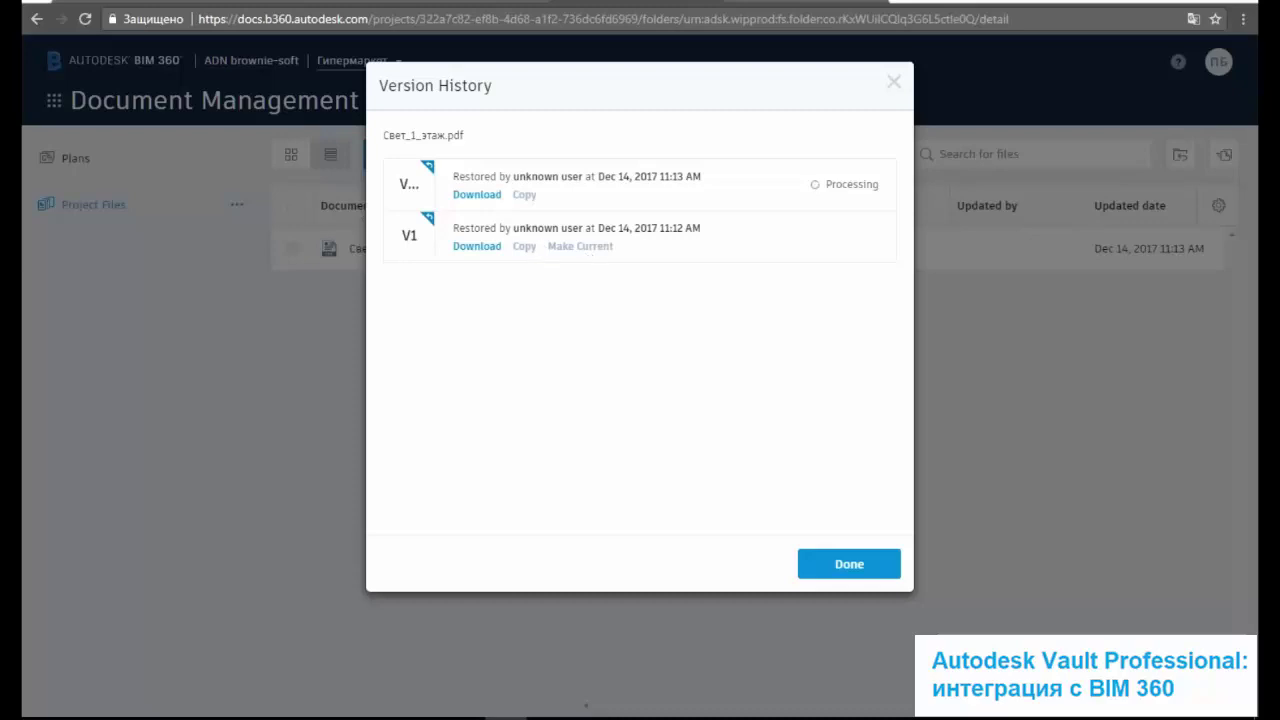
click(893, 84)
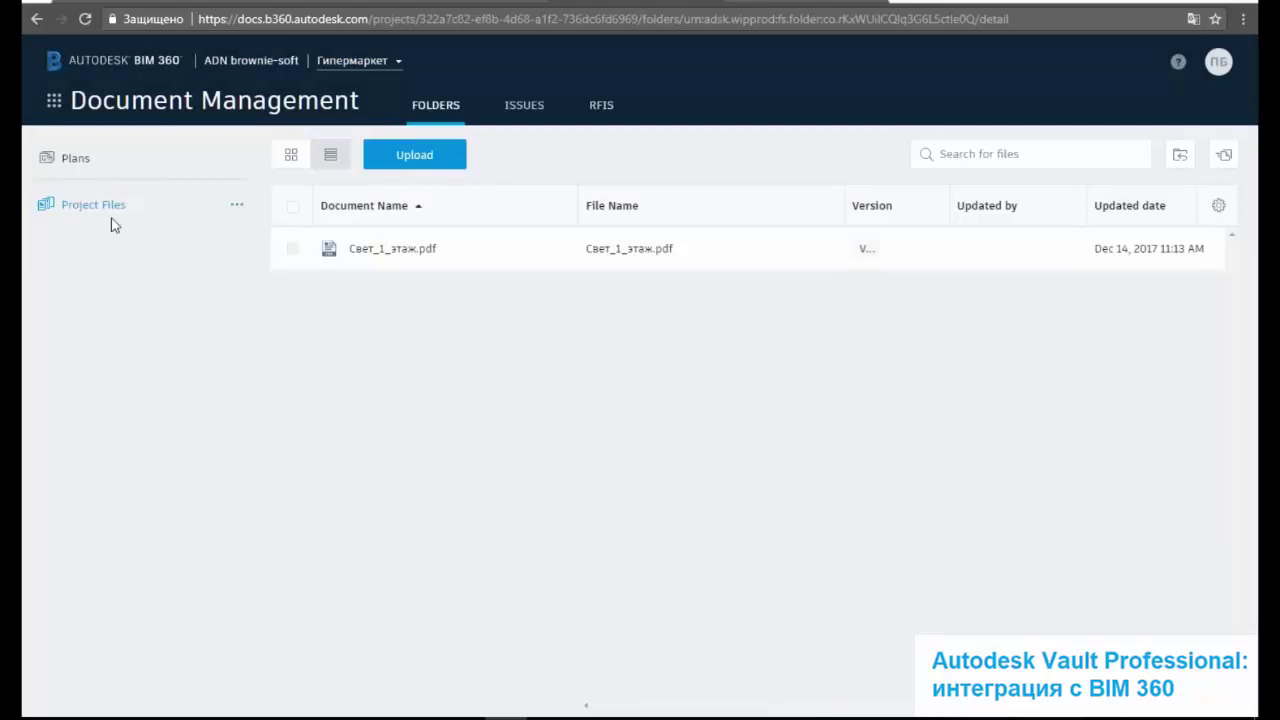
Open the Plans folder and look through the actions available for it
click(75, 158)
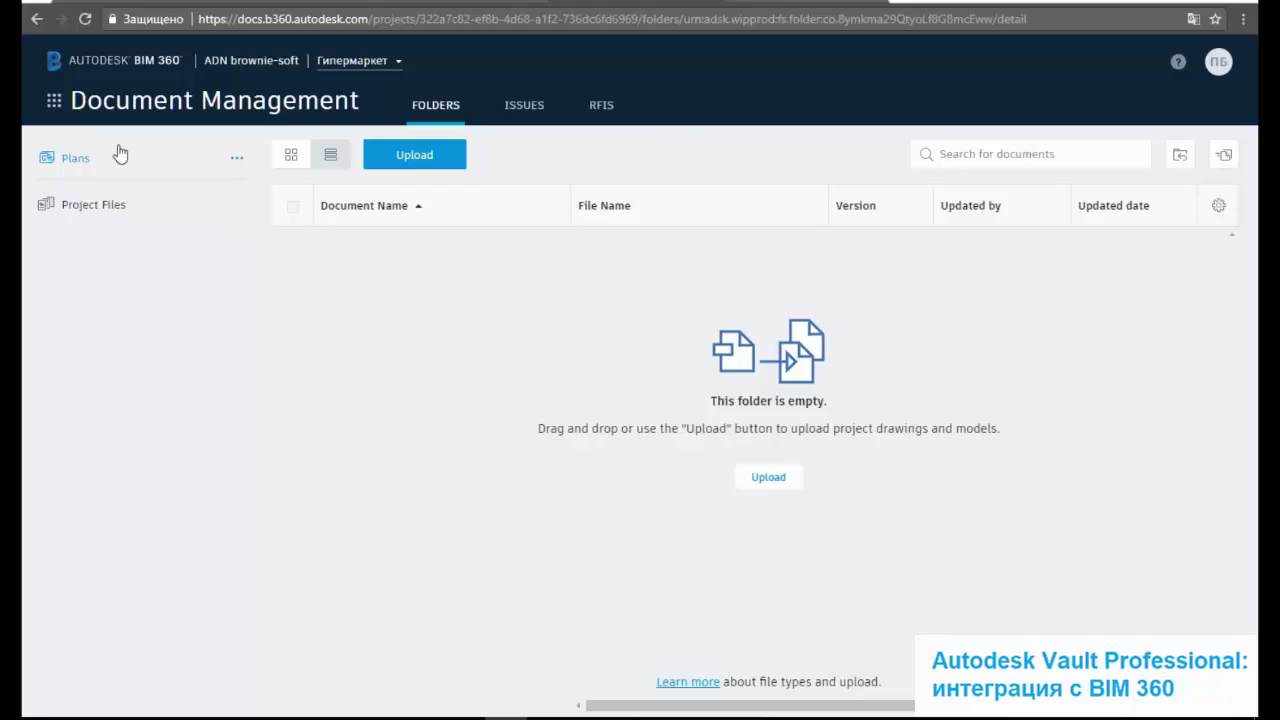
click(237, 158)
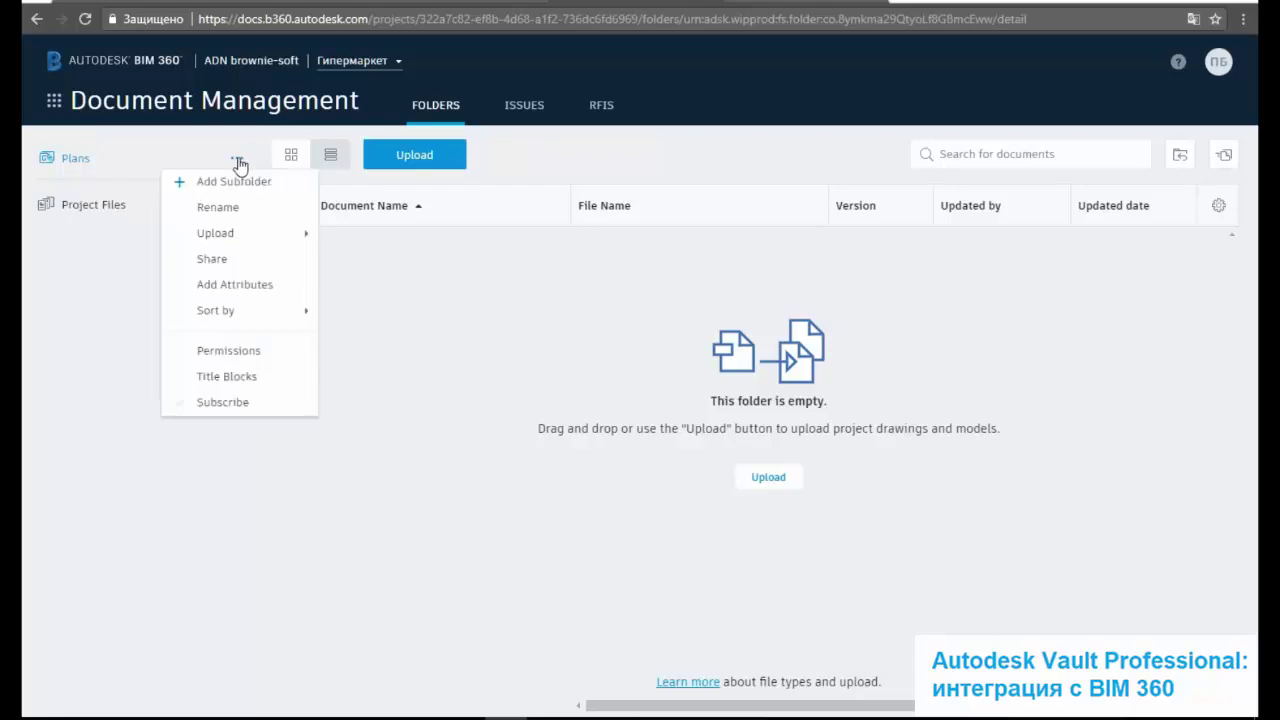
click(418, 302)
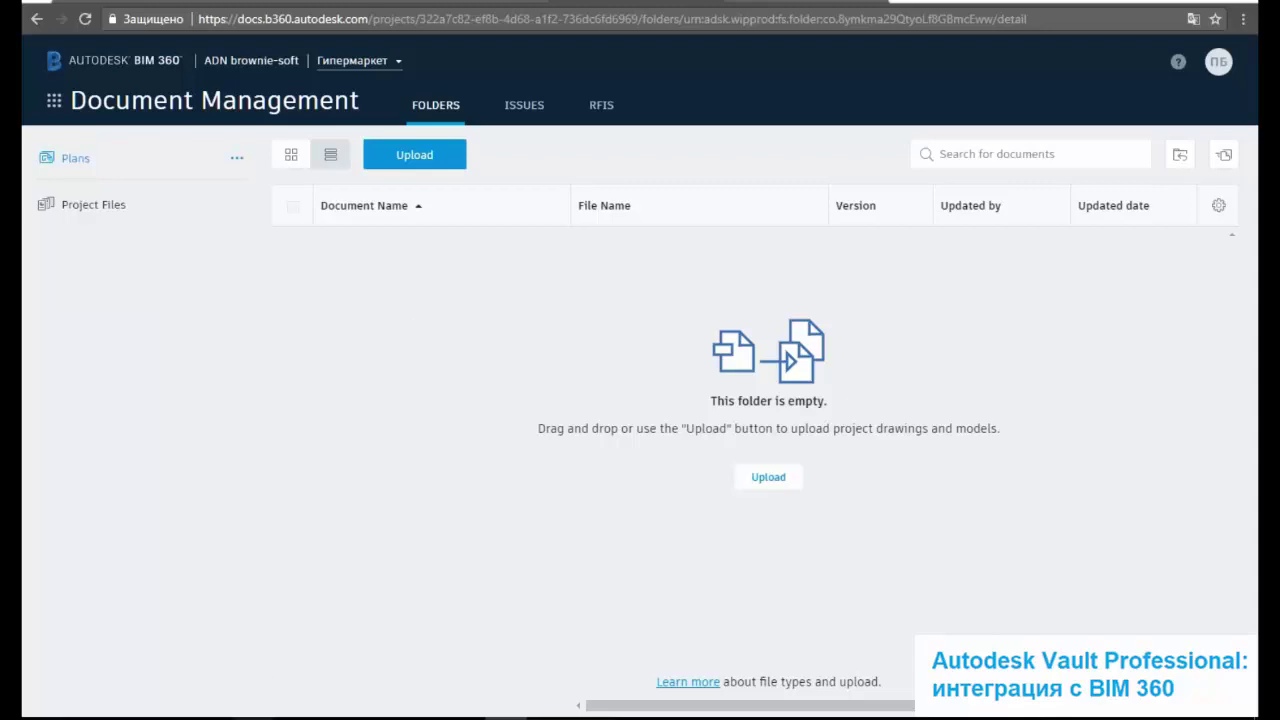
Upload Свет_1_этаж (2).pdf to the Plans folder with no layout template and leave the extraction running in the background
click(169, 718)
drag(530, 333, 490, 654)
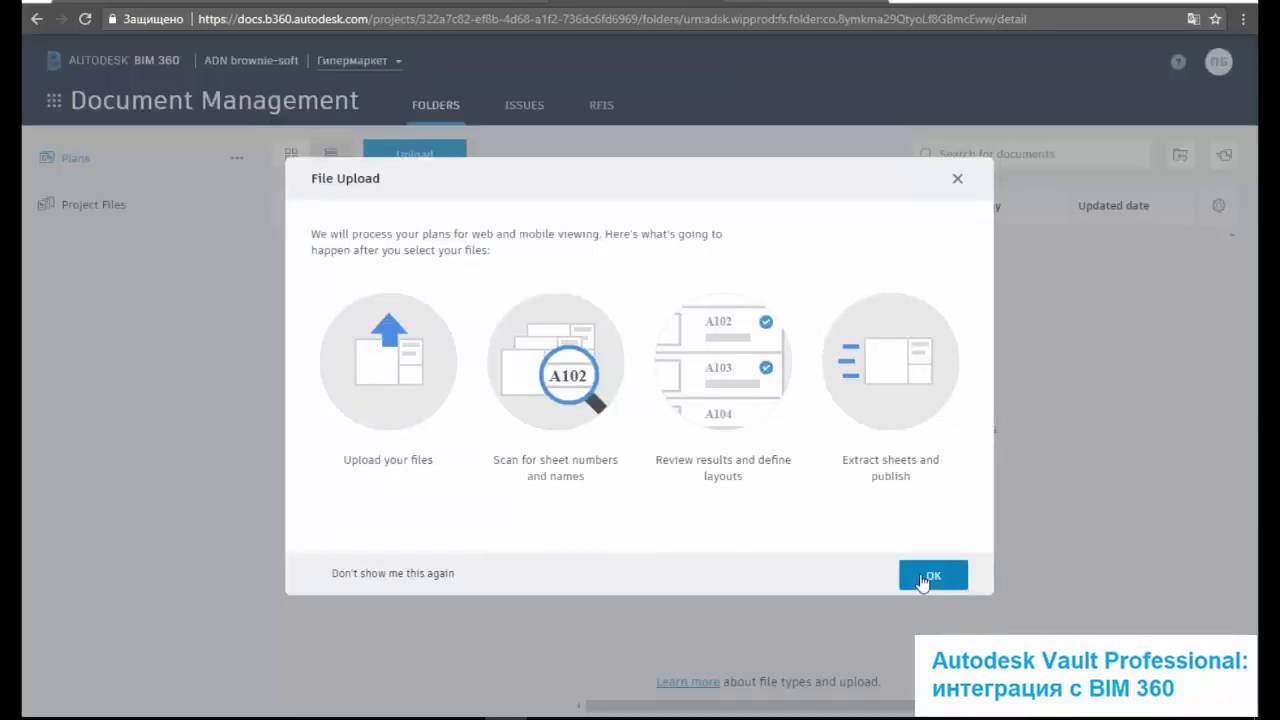
click(923, 578)
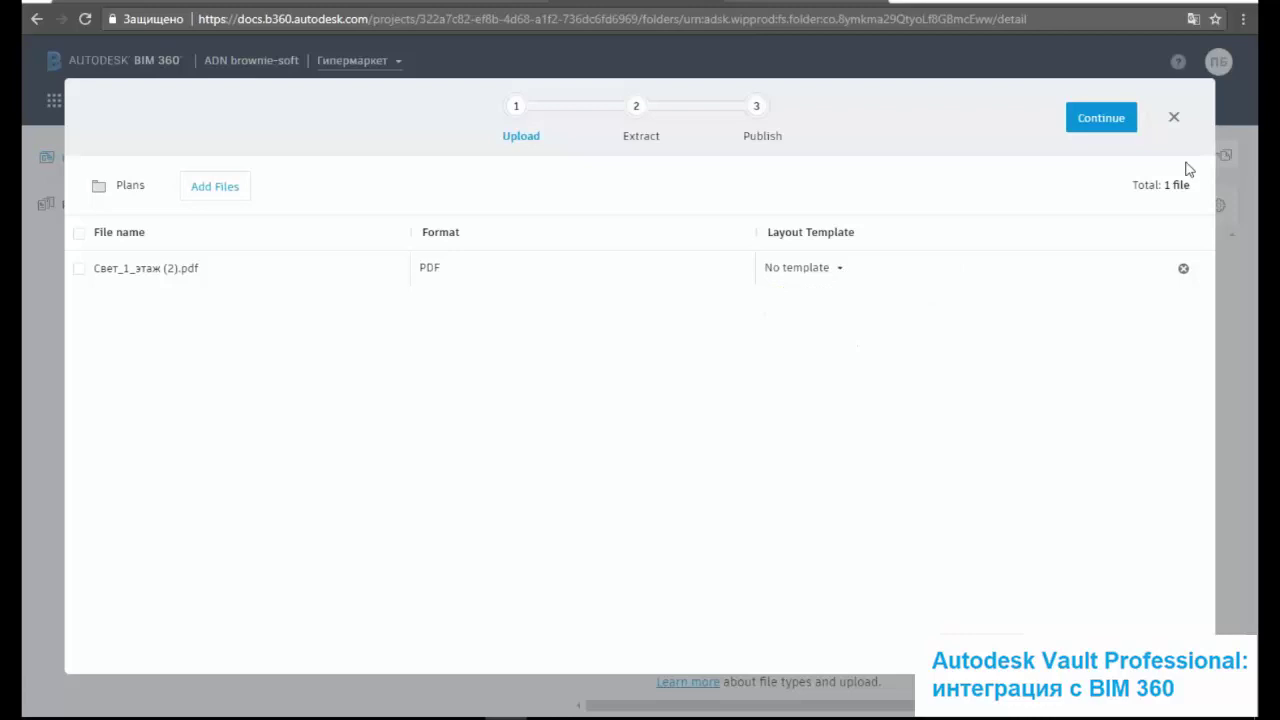
click(1092, 127)
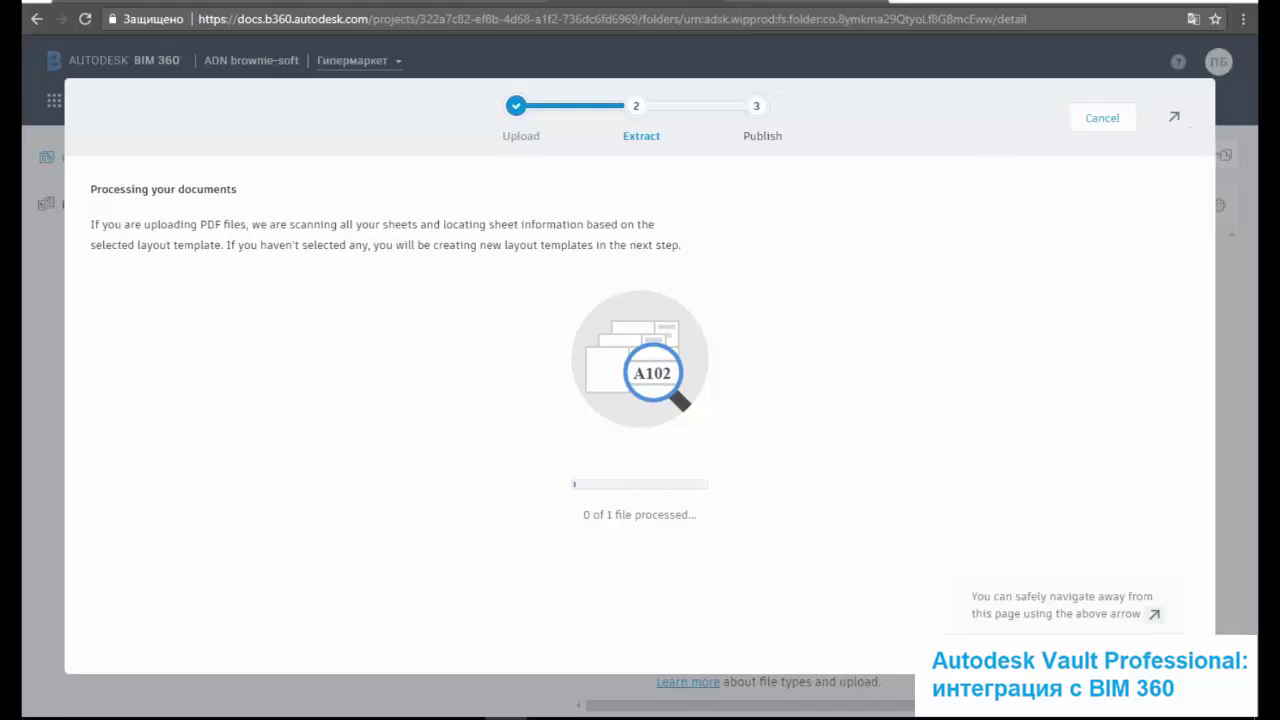
click(1176, 122)
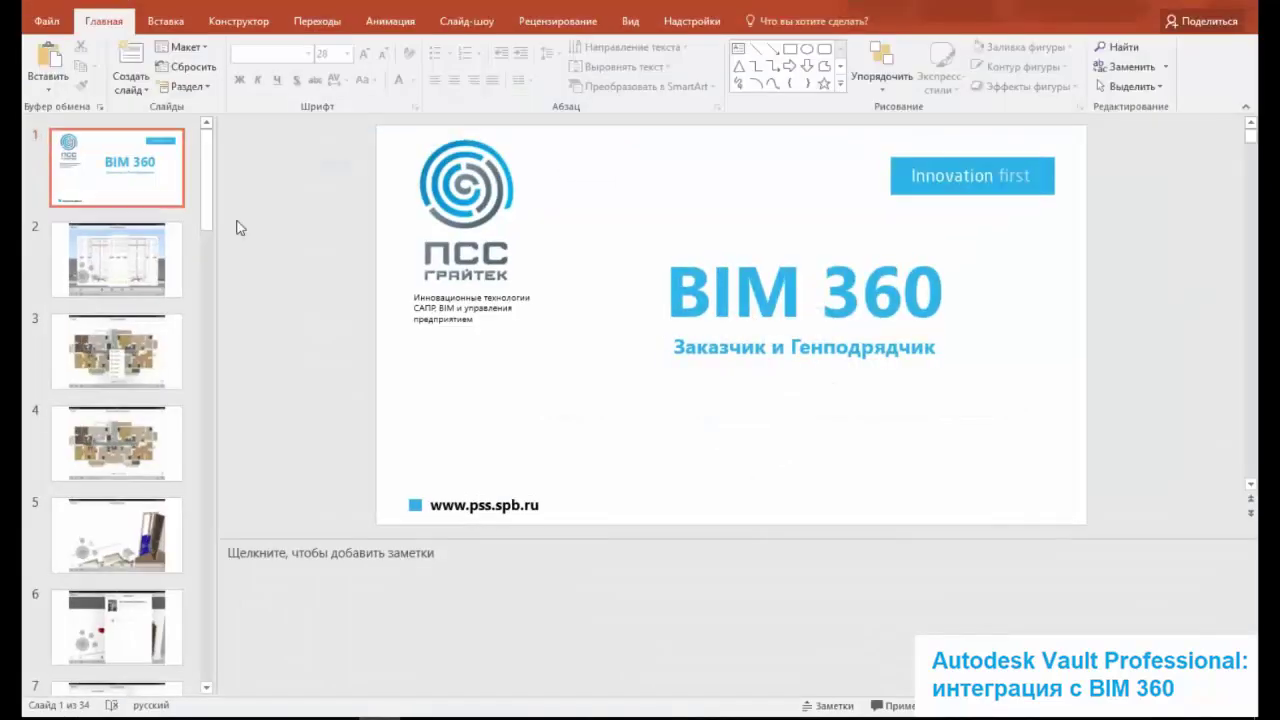
Switch to PowerPoint and run the BIM 360 presentation as a slide show from the first slide
click(149, 186)
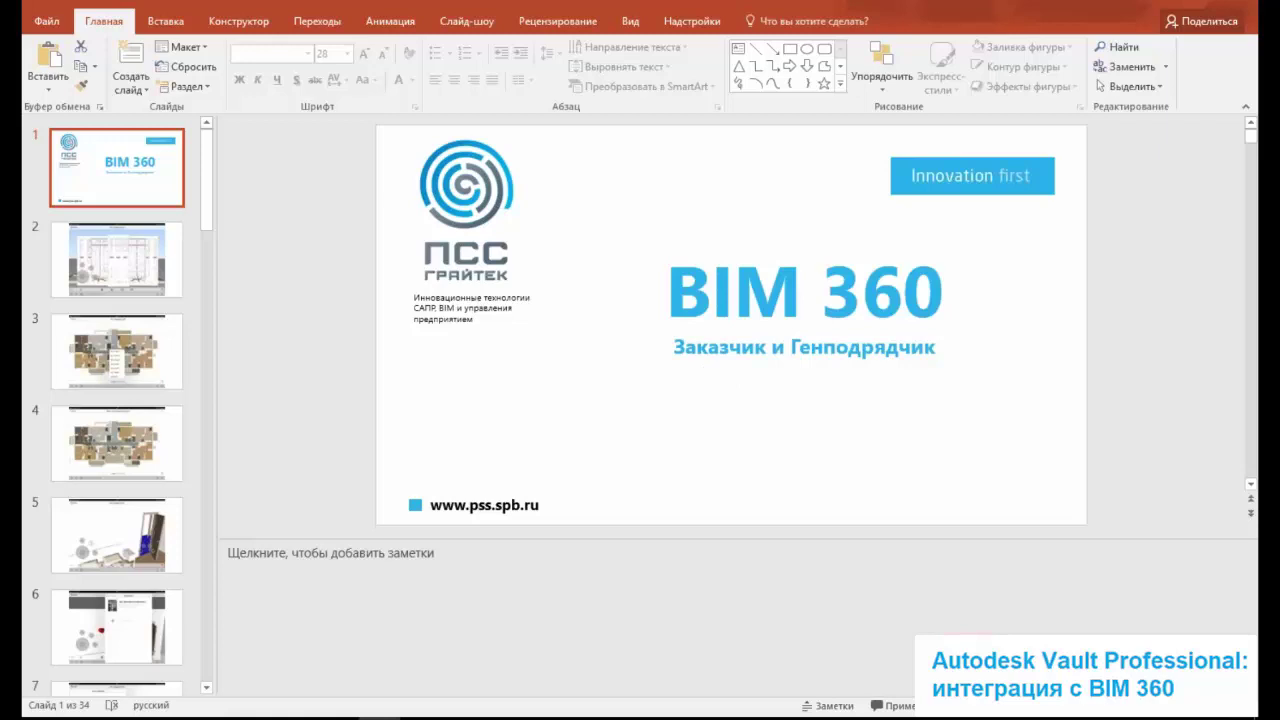
key(F5)
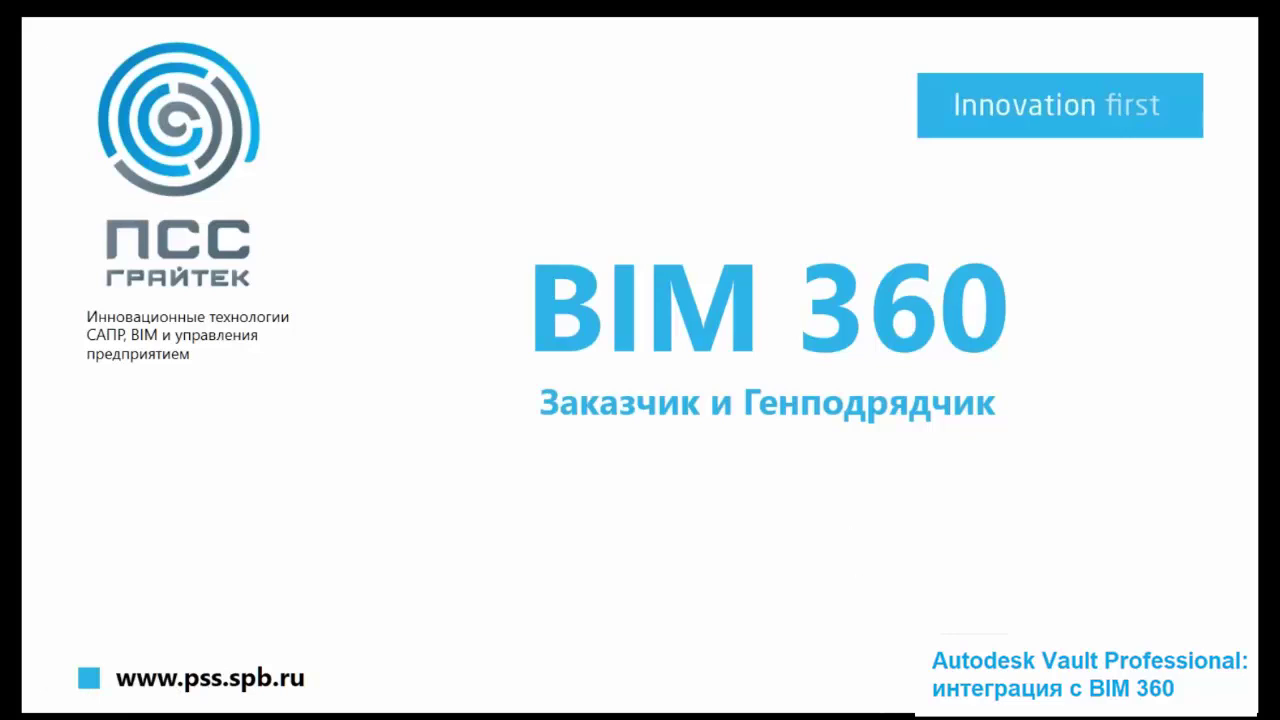
click(927, 528)
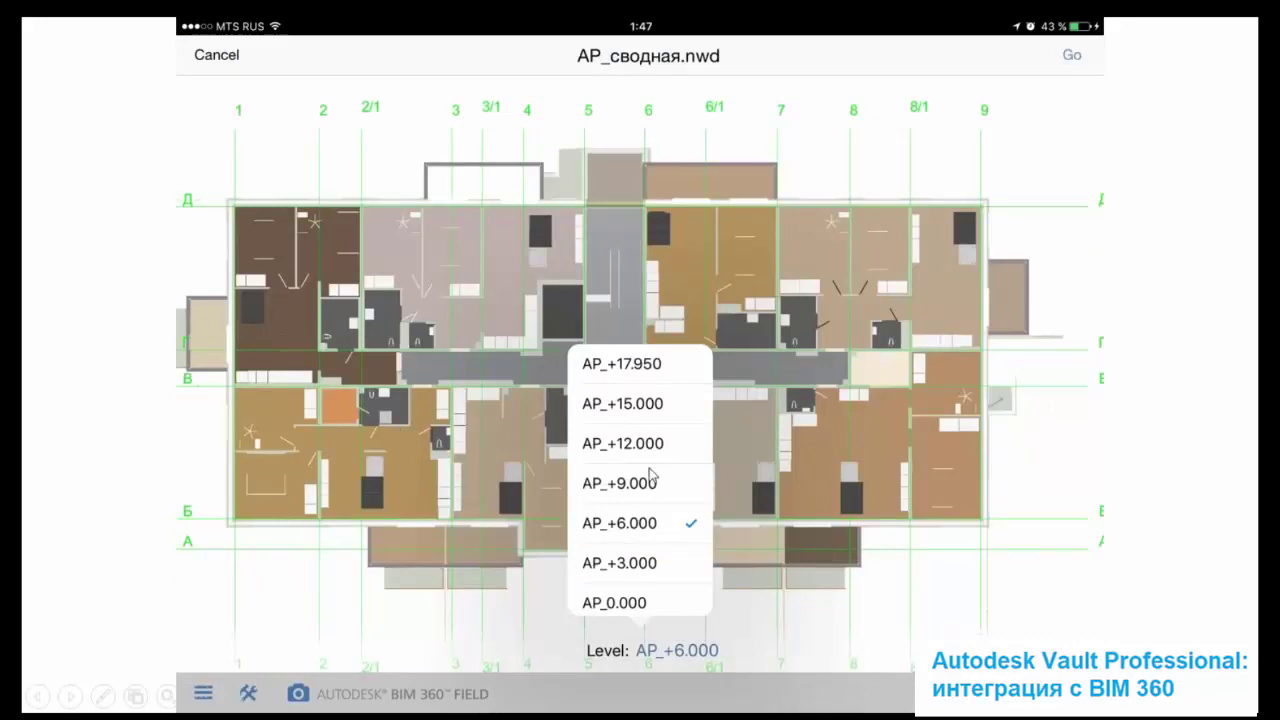
Go through the BIM 360 slides on field issues, reports and model upload up to the slide Работа с моделью и документацией
click(658, 528)
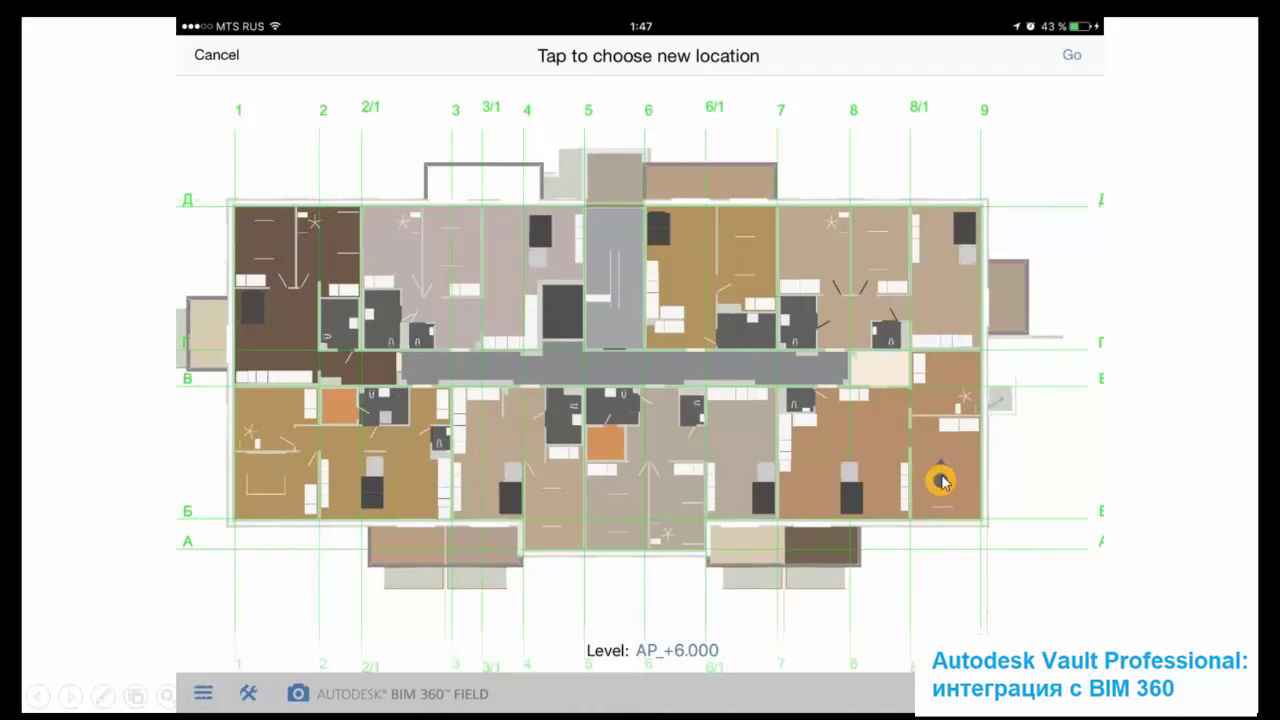
click(1072, 55)
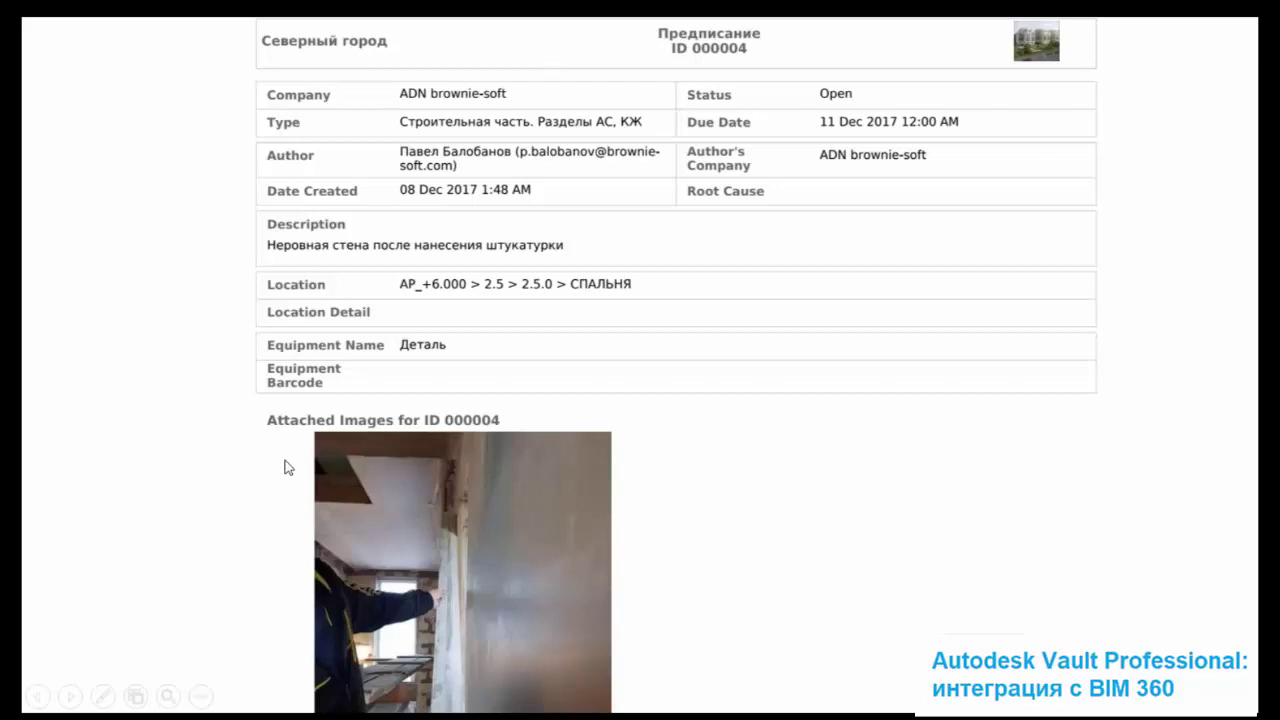
click(742, 268)
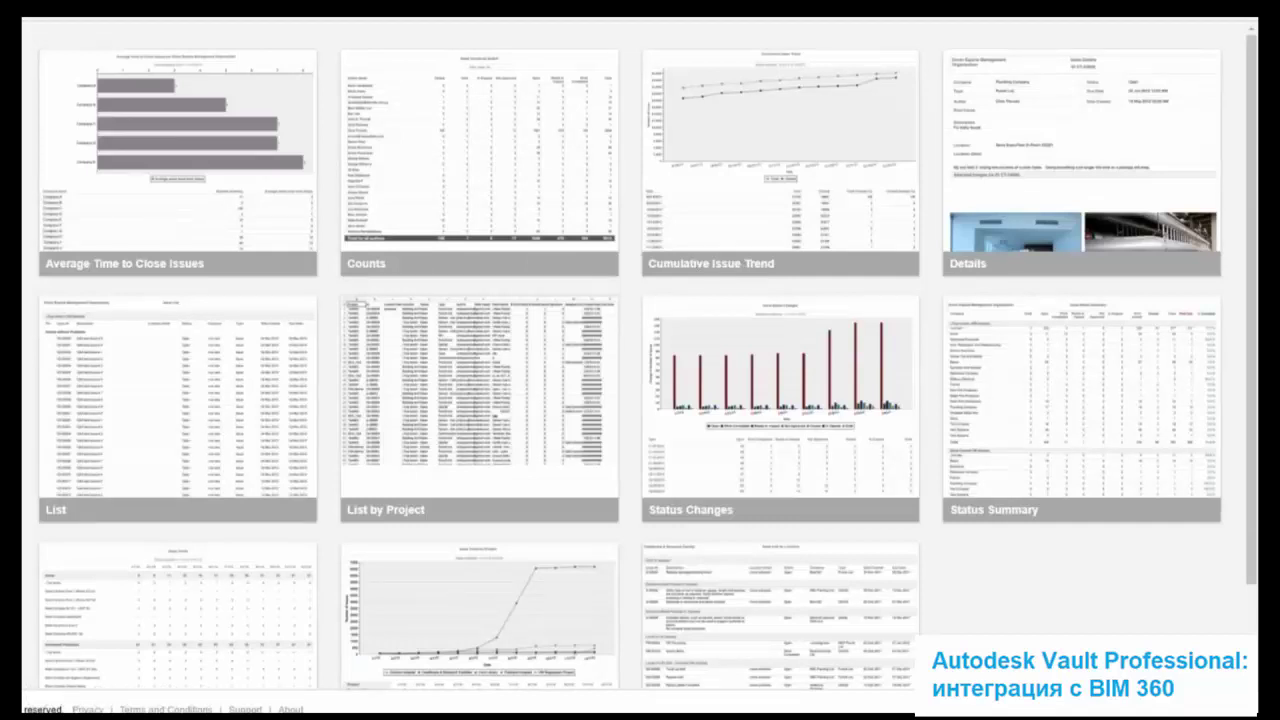
key(Right)
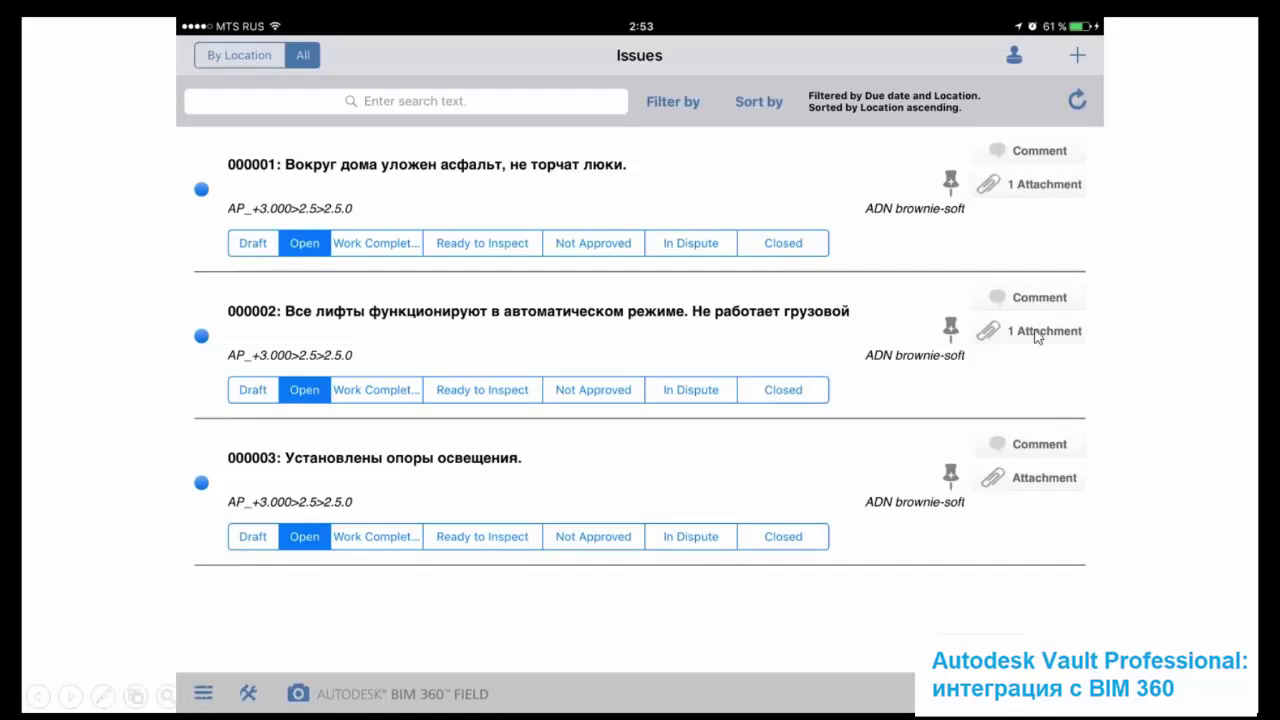
key(alt+Tab)
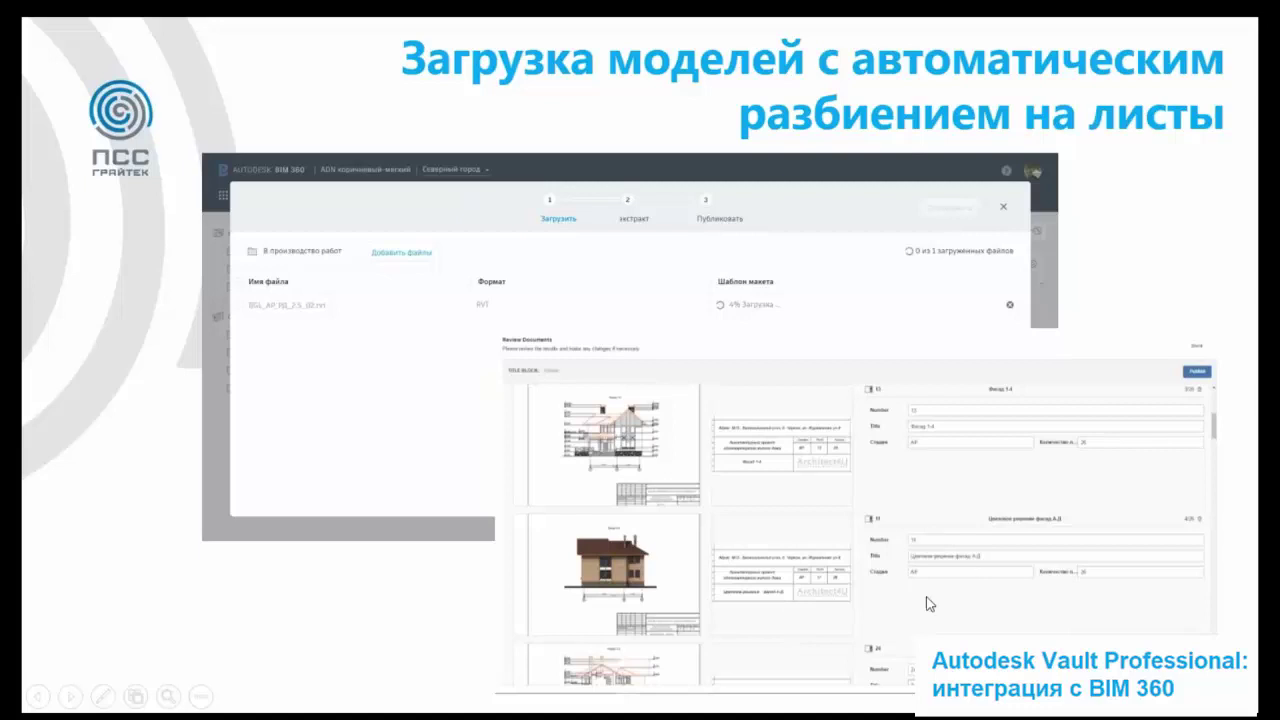
key(Right)
key(Right)
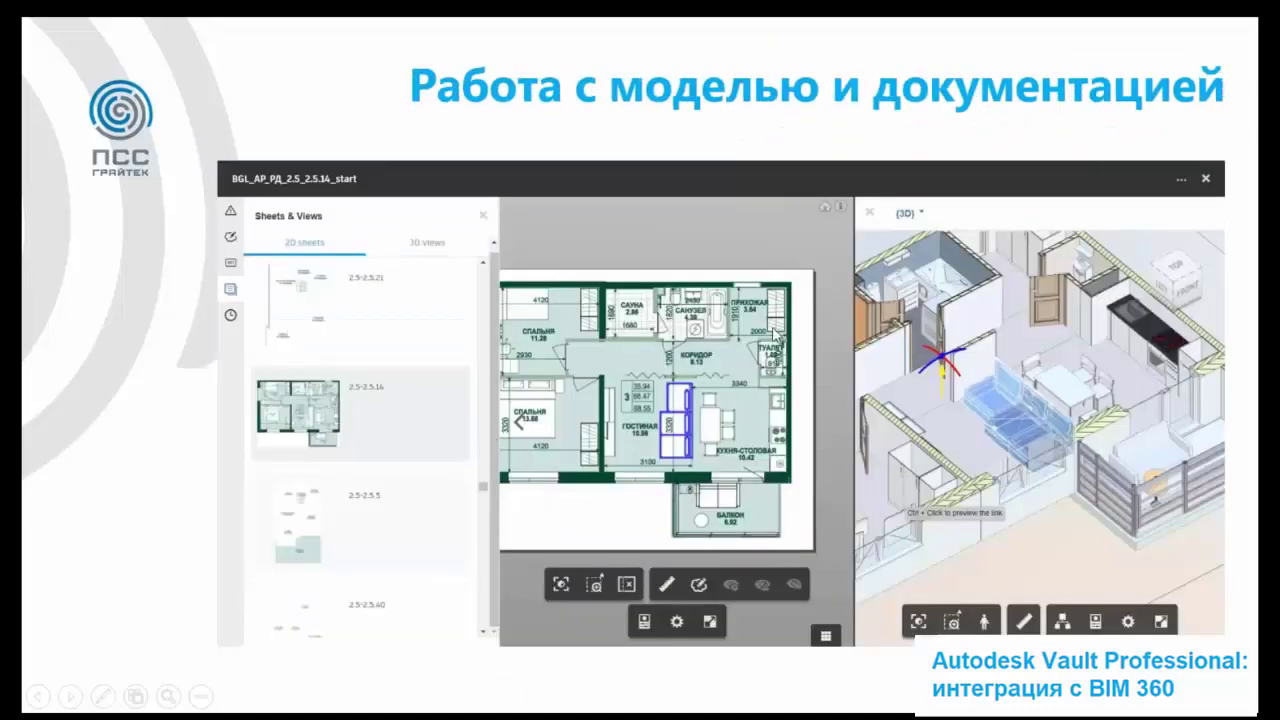